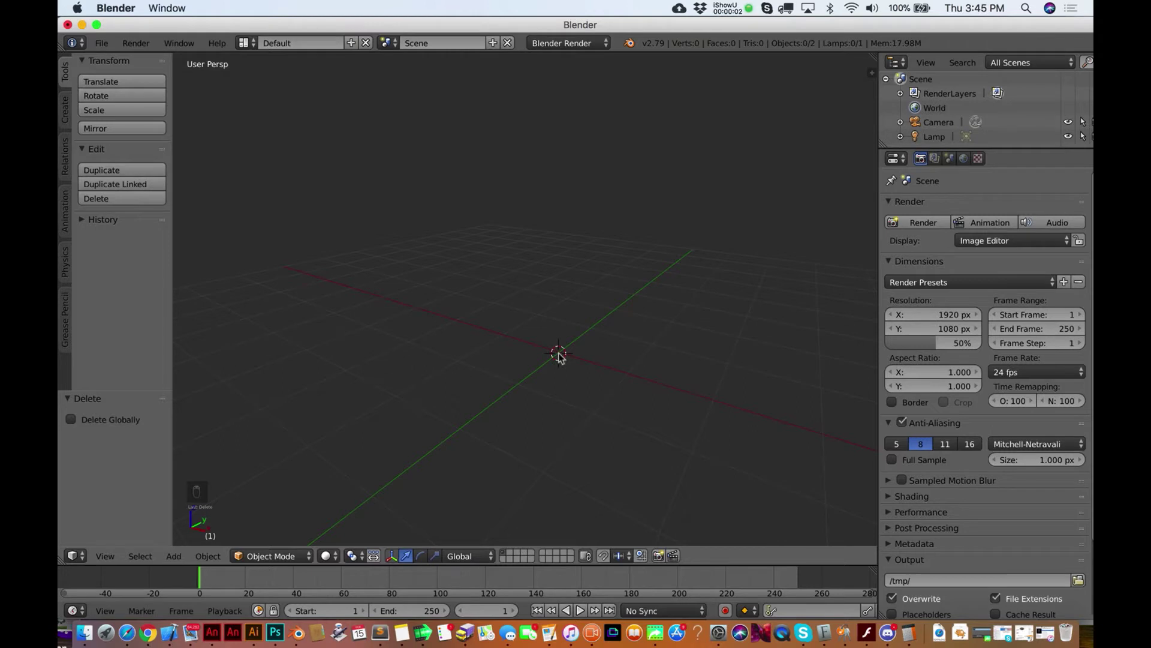
Step: Add a UV sphere and scale it up uniformly to about 2.055 on all axes
key(shift+a)
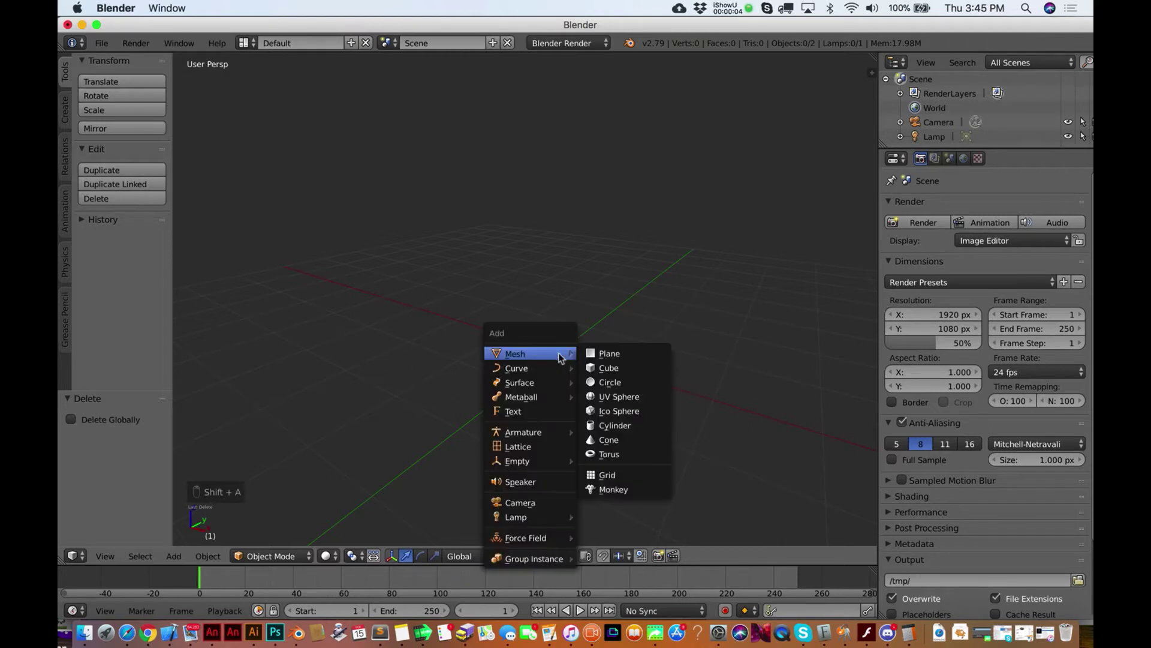
click(630, 400)
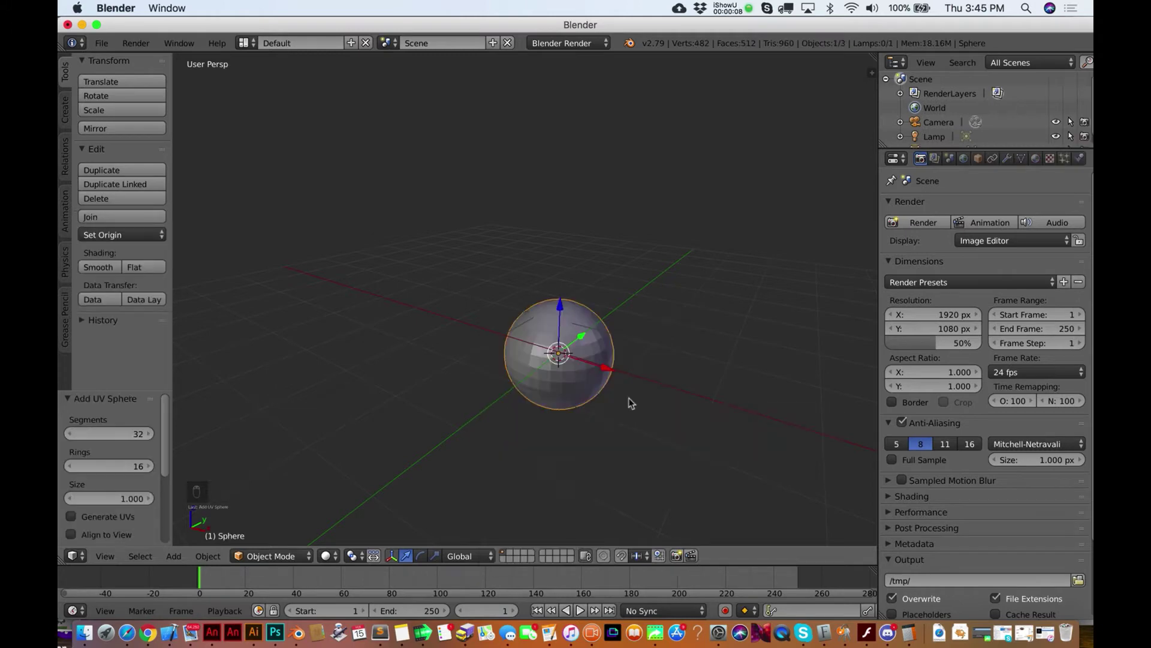
key(s)
click(694, 464)
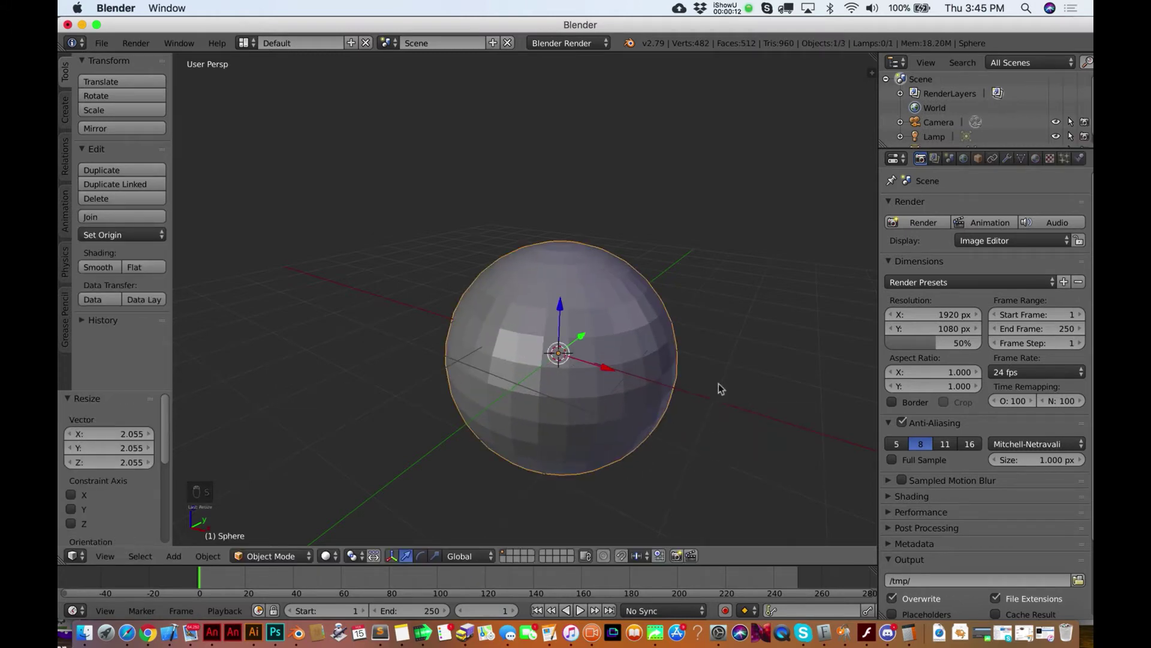
key(Tab)
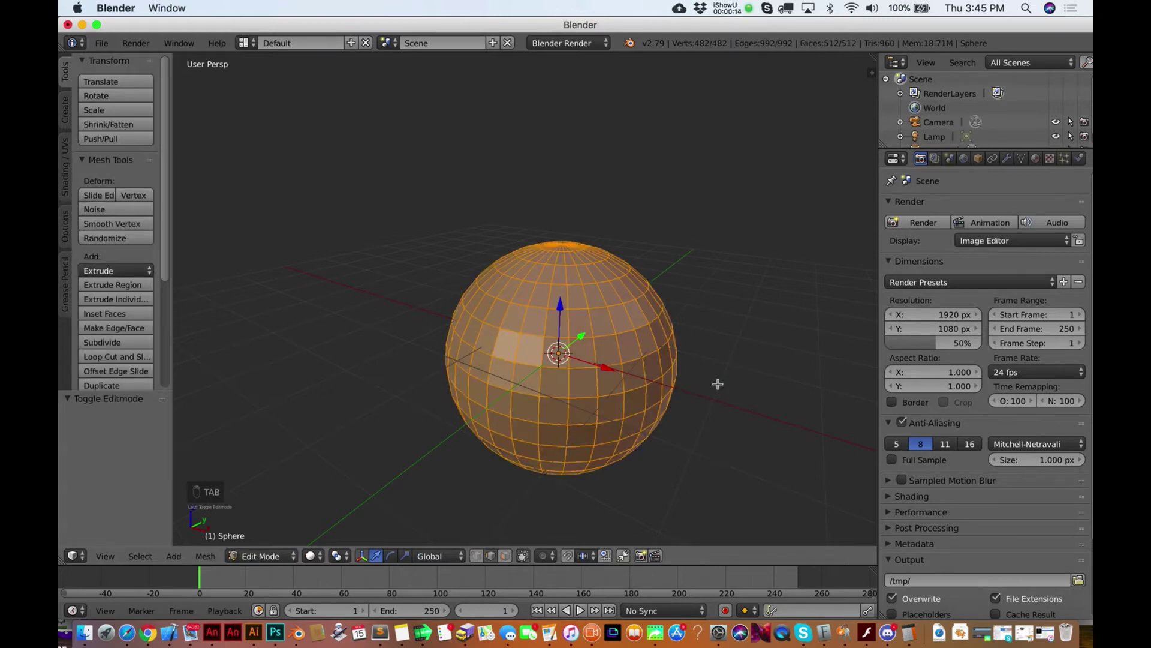
key(Tab)
key(Tab)
key(Tab)
key(Tab)
key(Tab)
key(Tab)
key(Tab)
key(Tab)
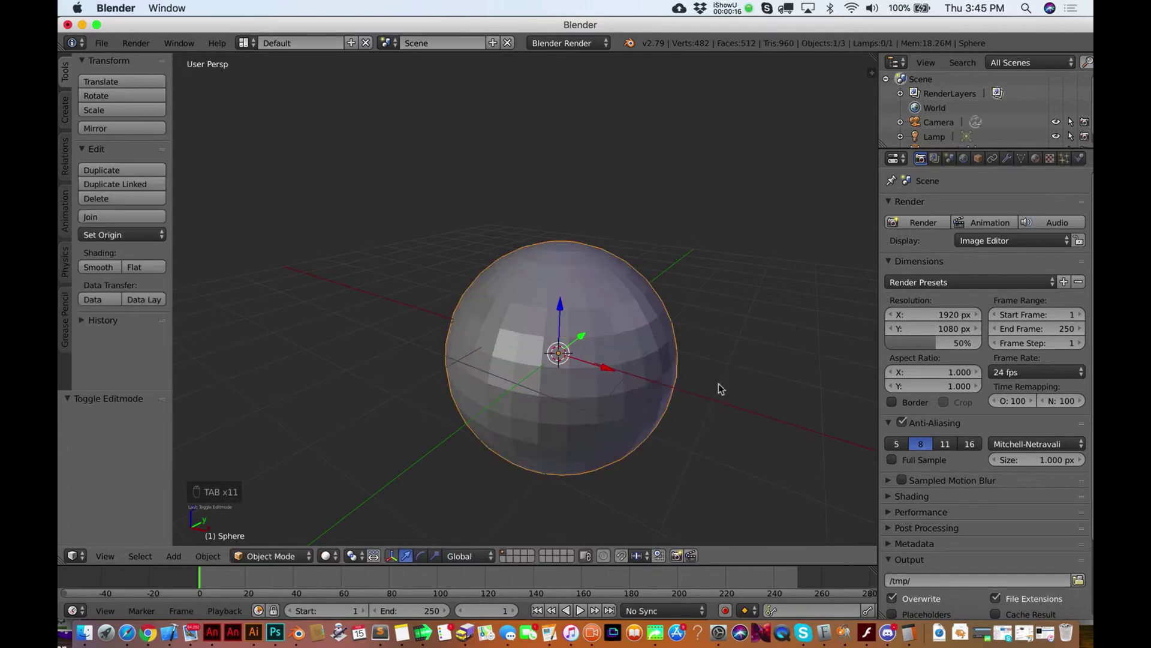
key(Tab)
key(Tab)
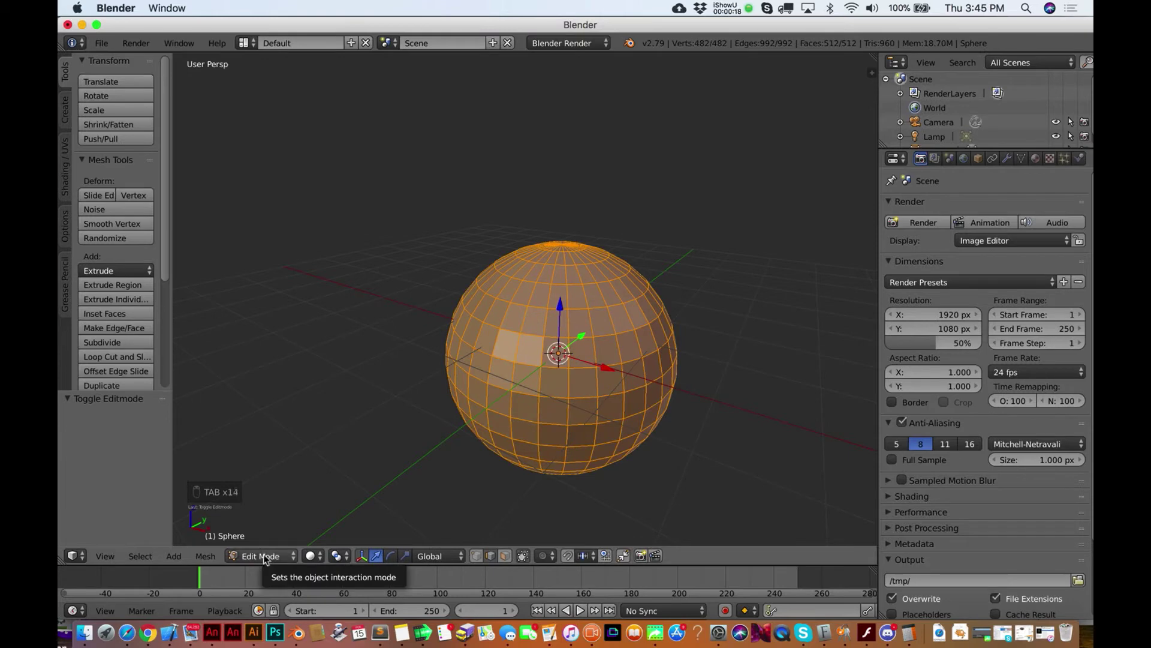
key(Tab)
key(Tab)
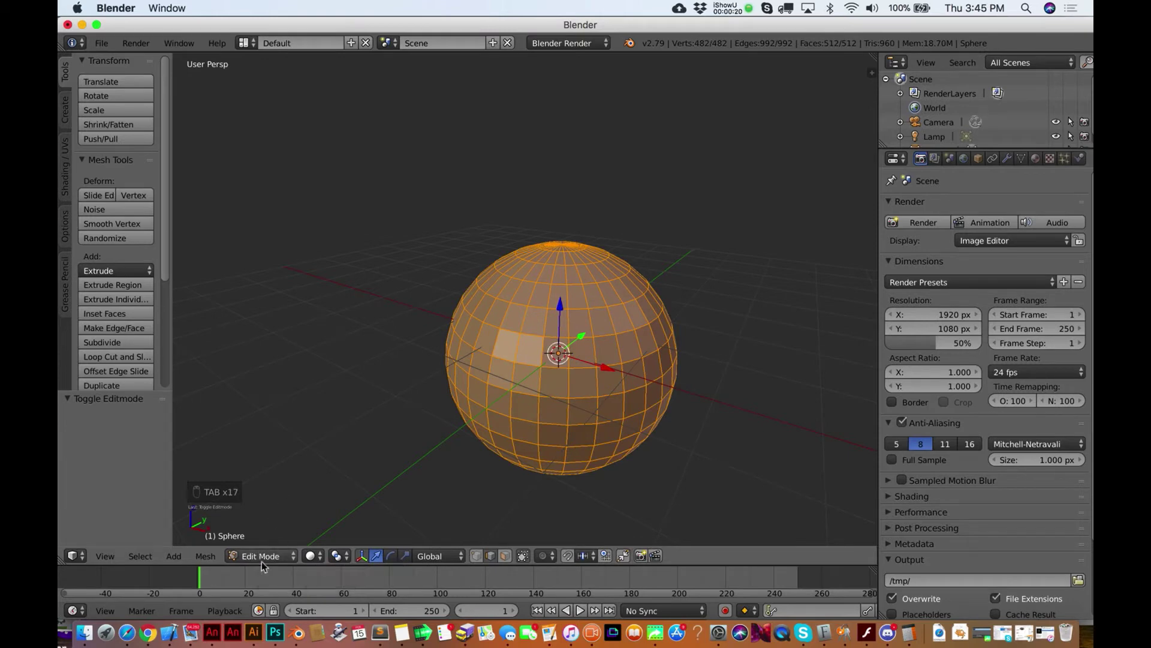
key(Tab)
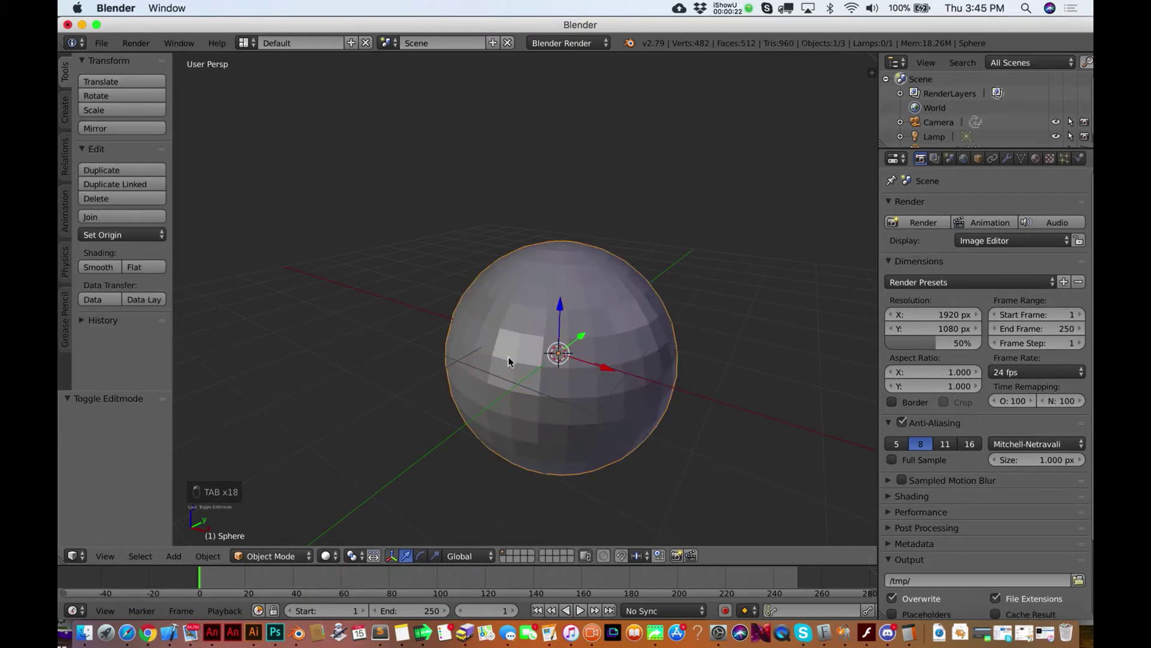
key(Tab)
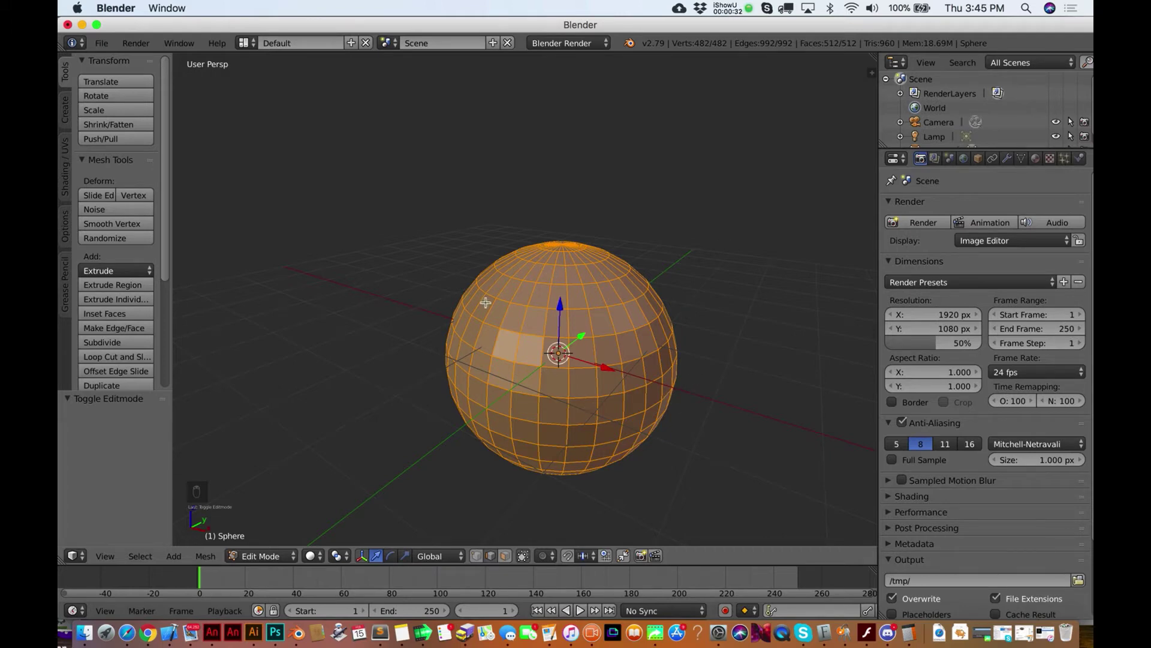
Step: In vertex mode, pull a single vertex out into a spike, then undo it
key(a)
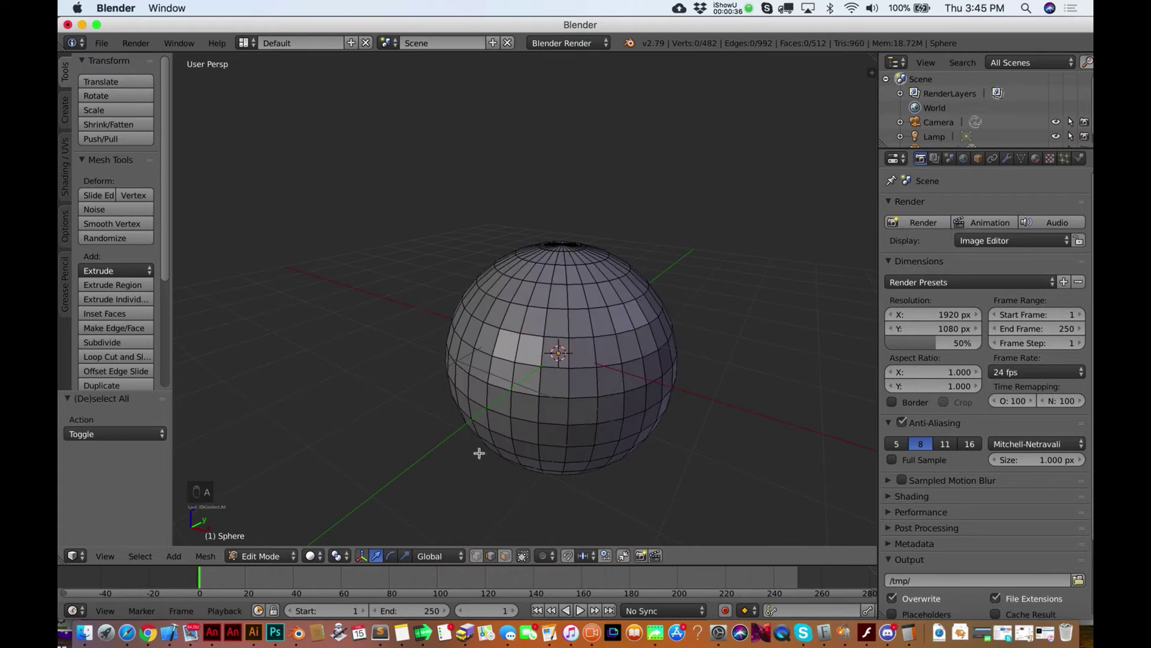
click(477, 558)
click(505, 557)
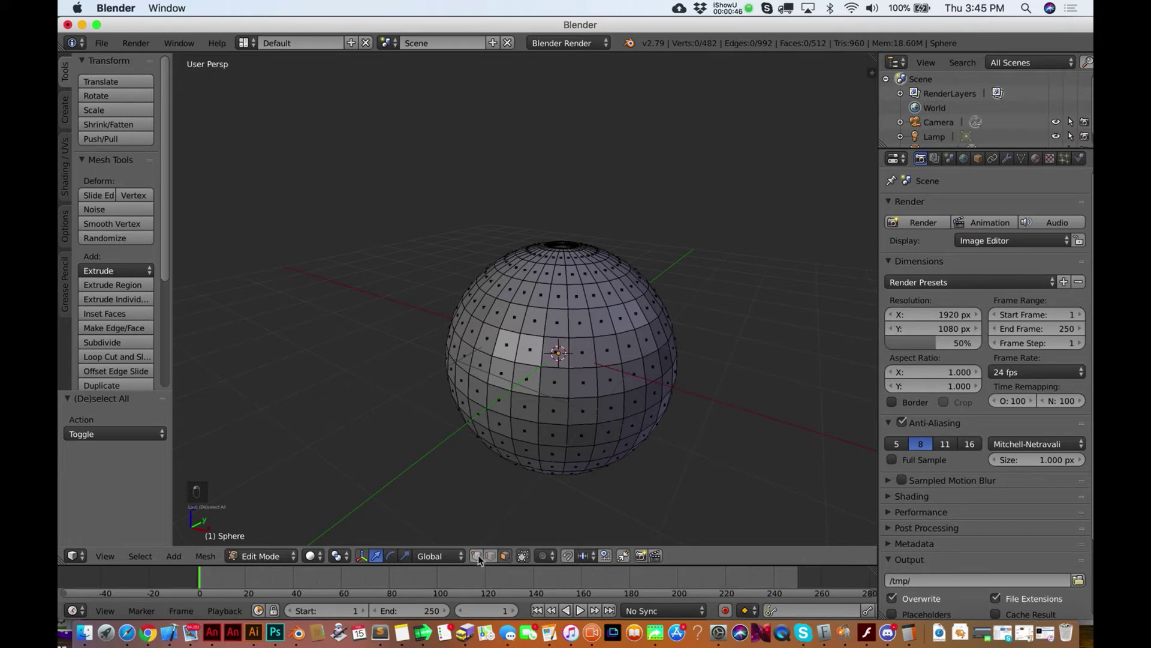
click(477, 557)
right_click(514, 361)
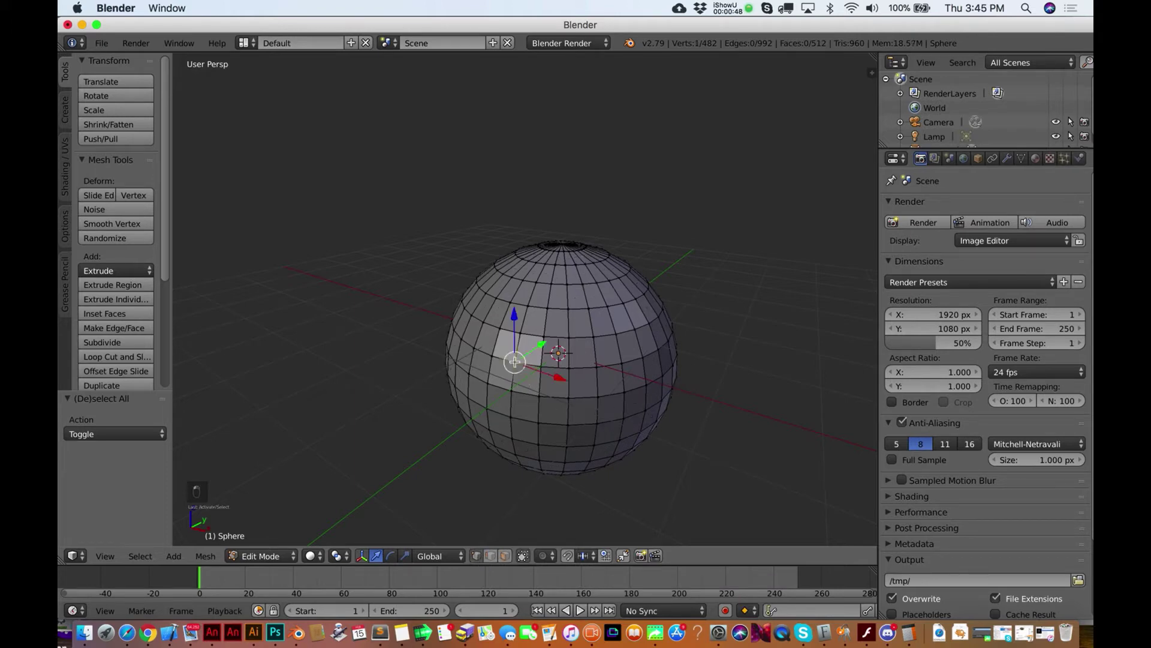
drag(540, 345, 478, 368)
key(super+z)
key(super+z)
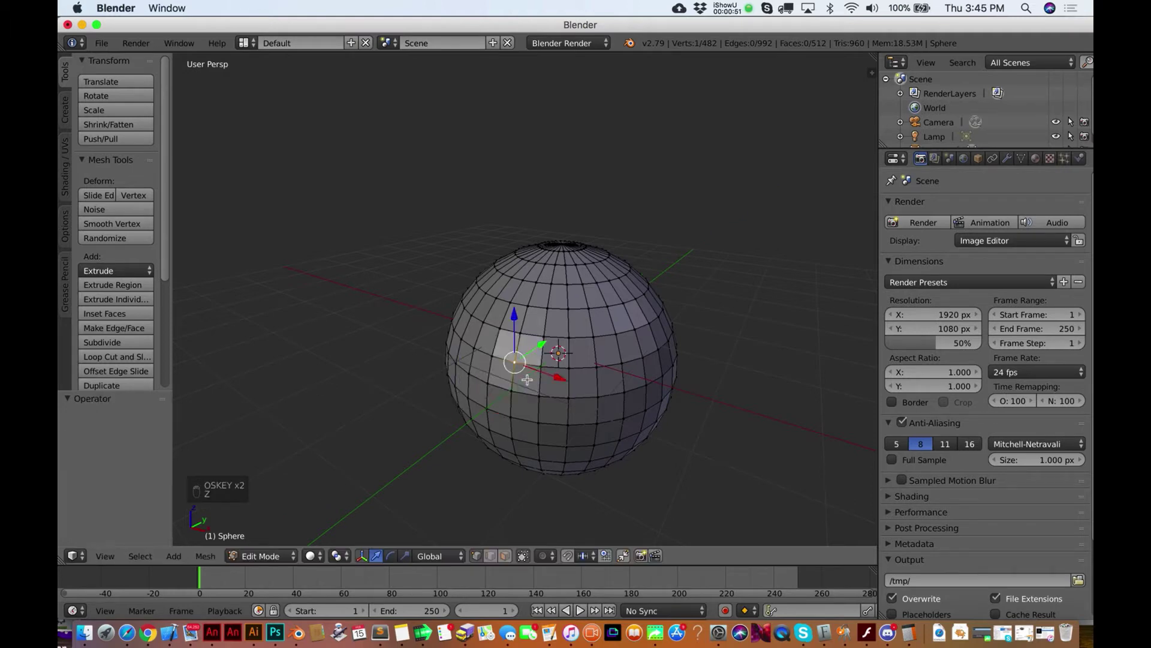
Step: In edge mode, move one edge along the X axis, then undo the move
click(494, 557)
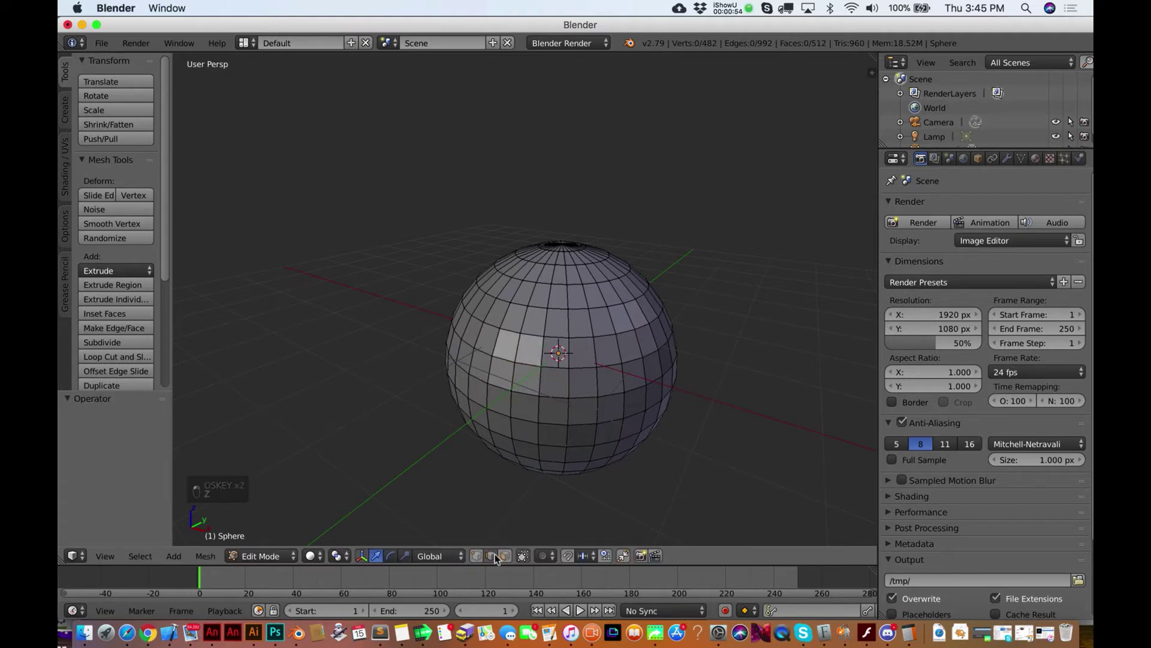
right_click(550, 367)
scroll(581, 398, left, 5)
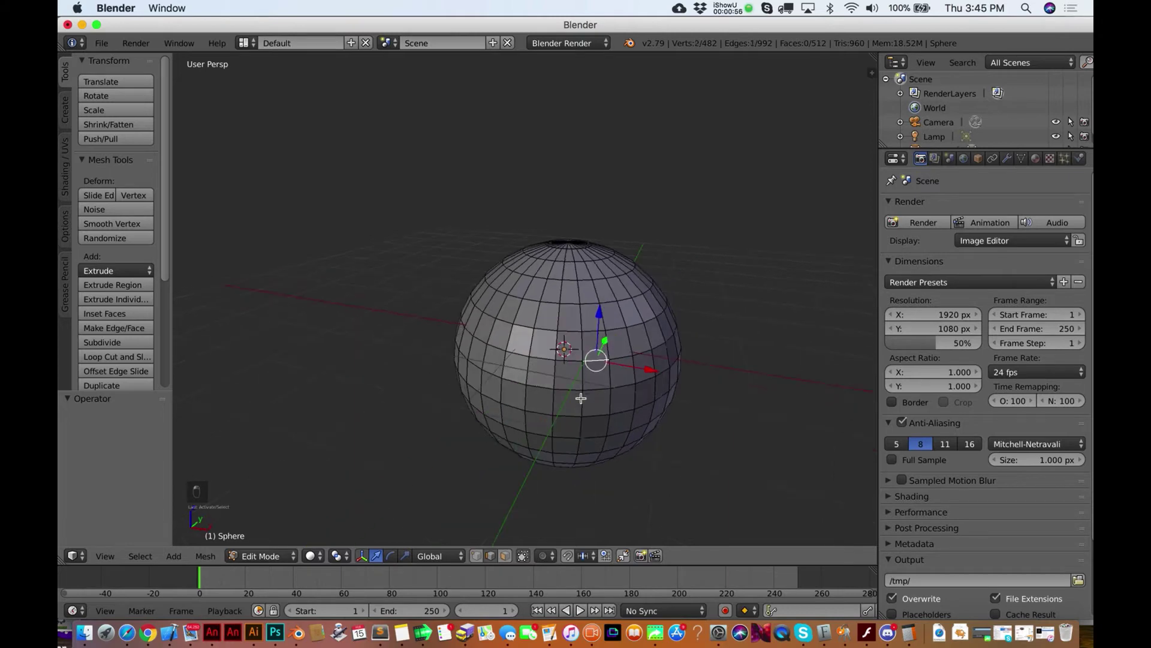
drag(656, 369, 689, 377)
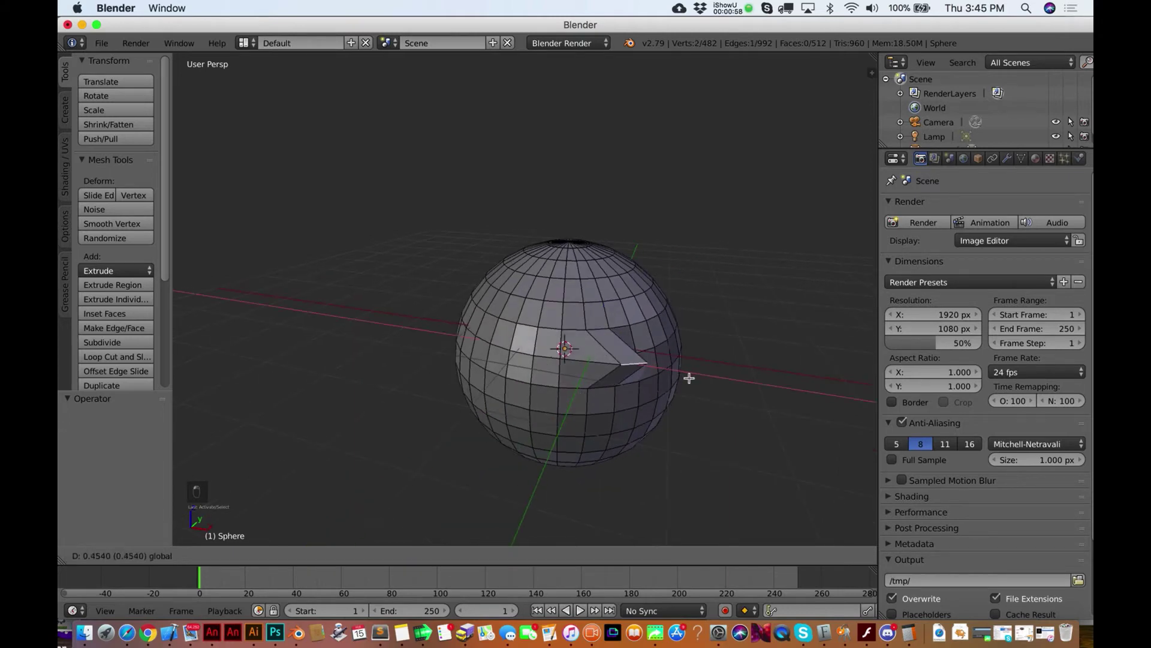
click(690, 376)
key(super+z)
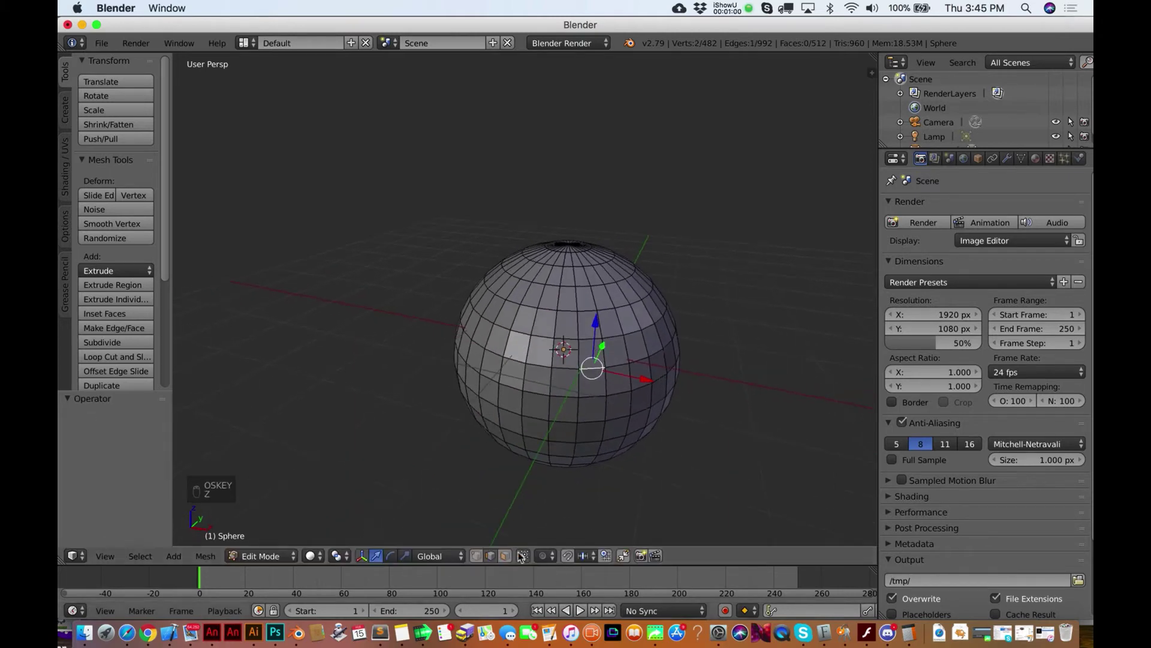
Step: In face mode, select a row of adjacent faces, then a full ring around the sphere
key(3)
right_click(543, 349)
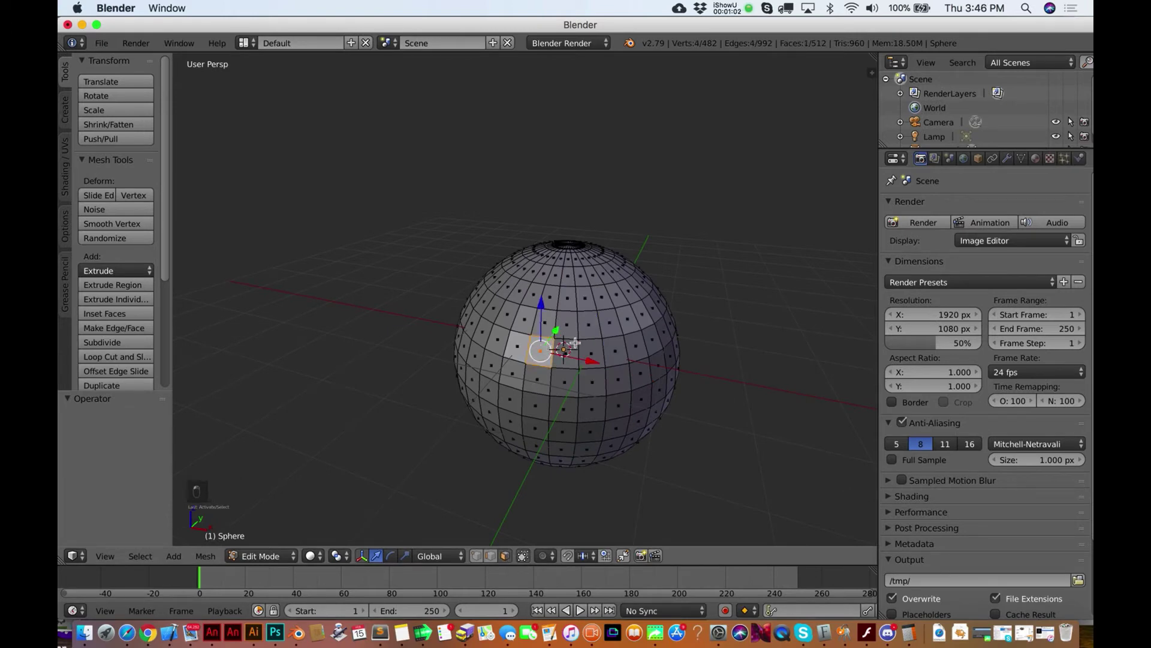
shift+right_click(565, 351)
shift+right_click(598, 349)
shift+right_click(617, 343)
shift+right_click(639, 339)
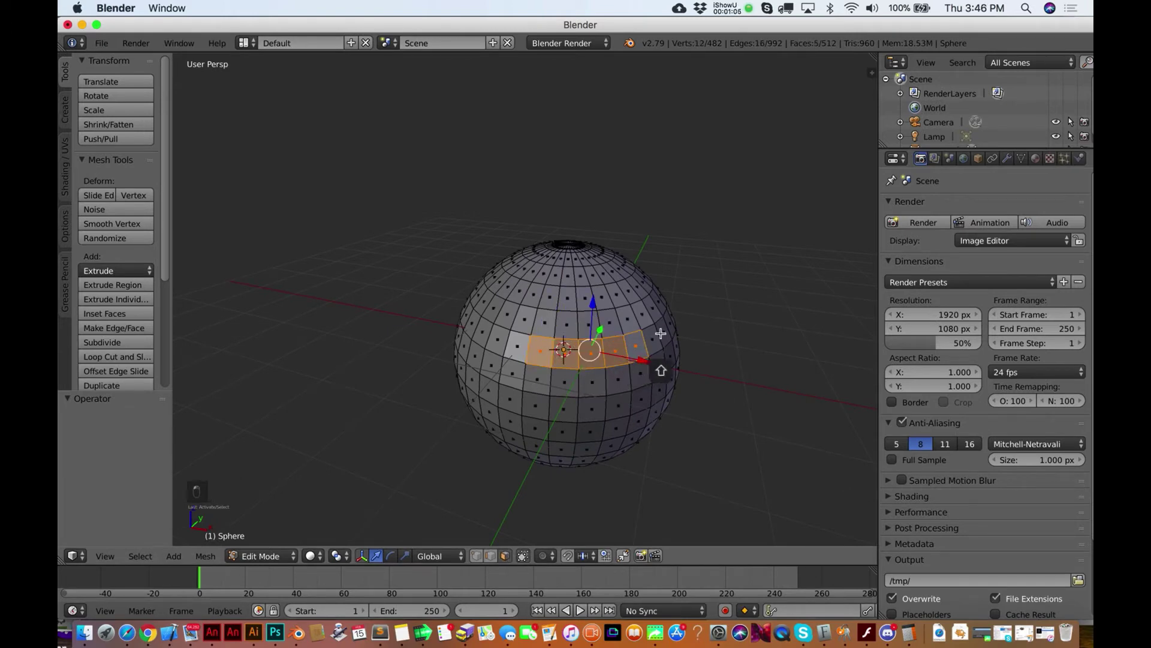
alt+right_click(487, 328)
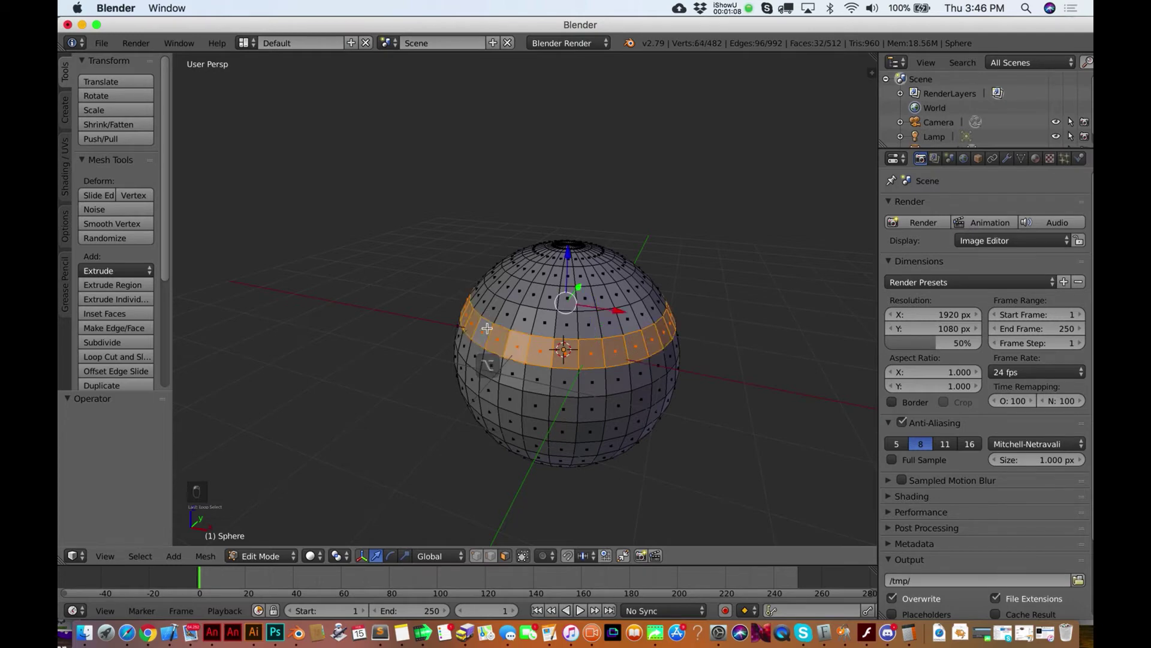
Step: Select the vertical face loop running pole to pole and orbit to inspect it
scroll(487, 328, left, 5)
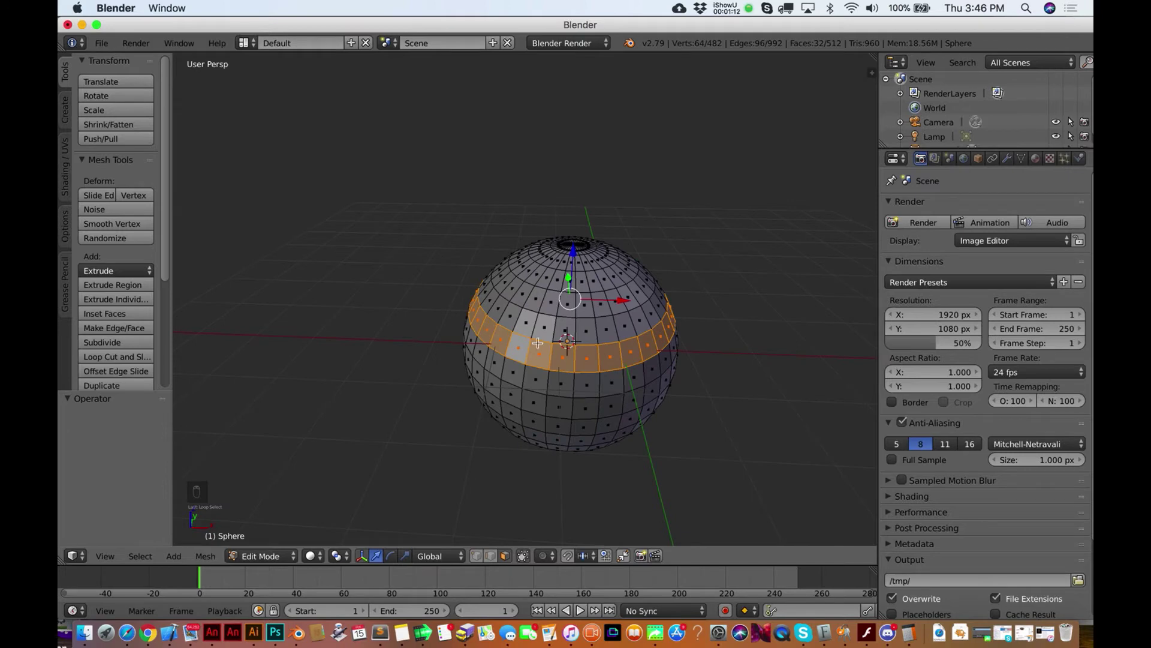
scroll(538, 342, right, 5)
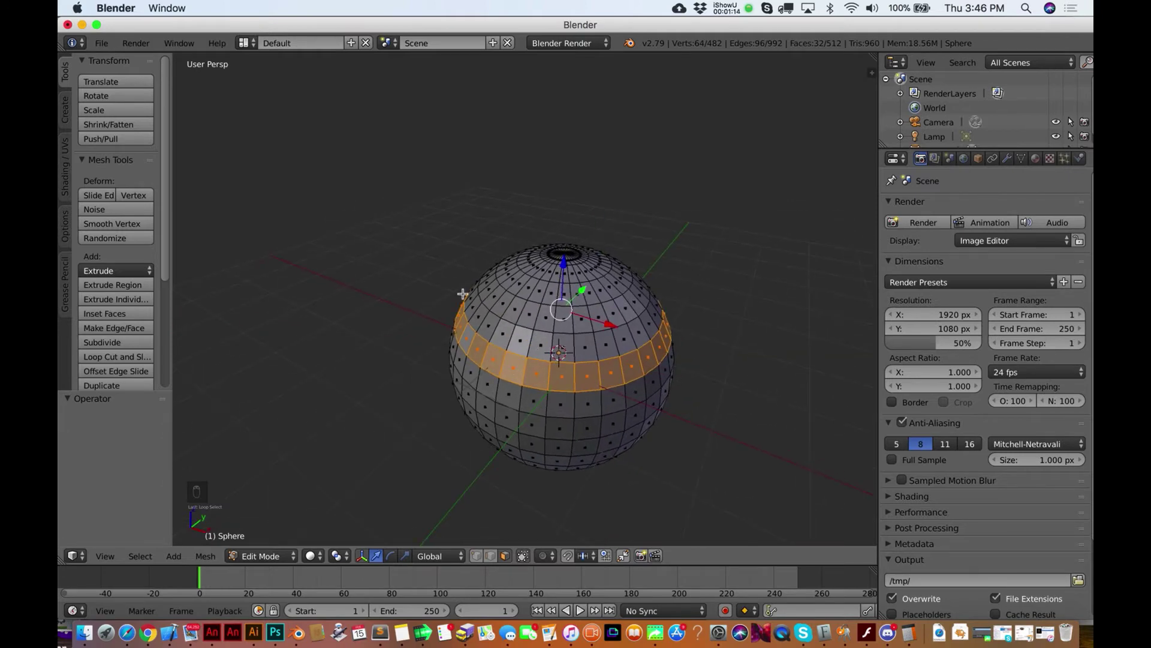
scroll(658, 367, right, 10)
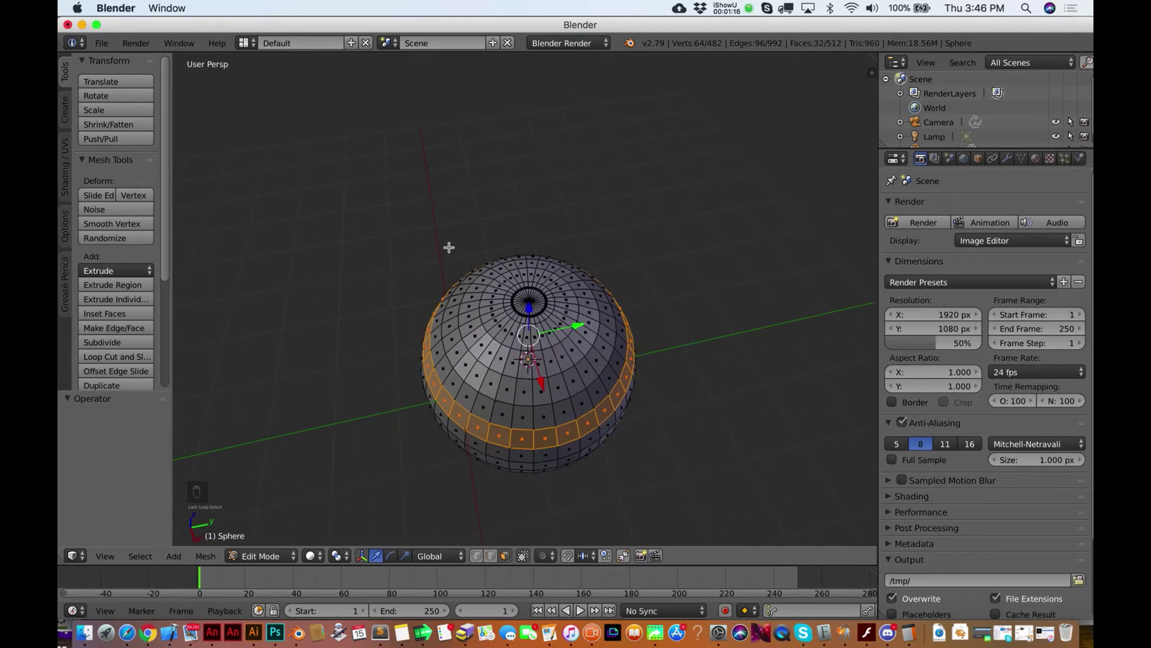
scroll(642, 453, down, 10)
scroll(642, 453, left, 5)
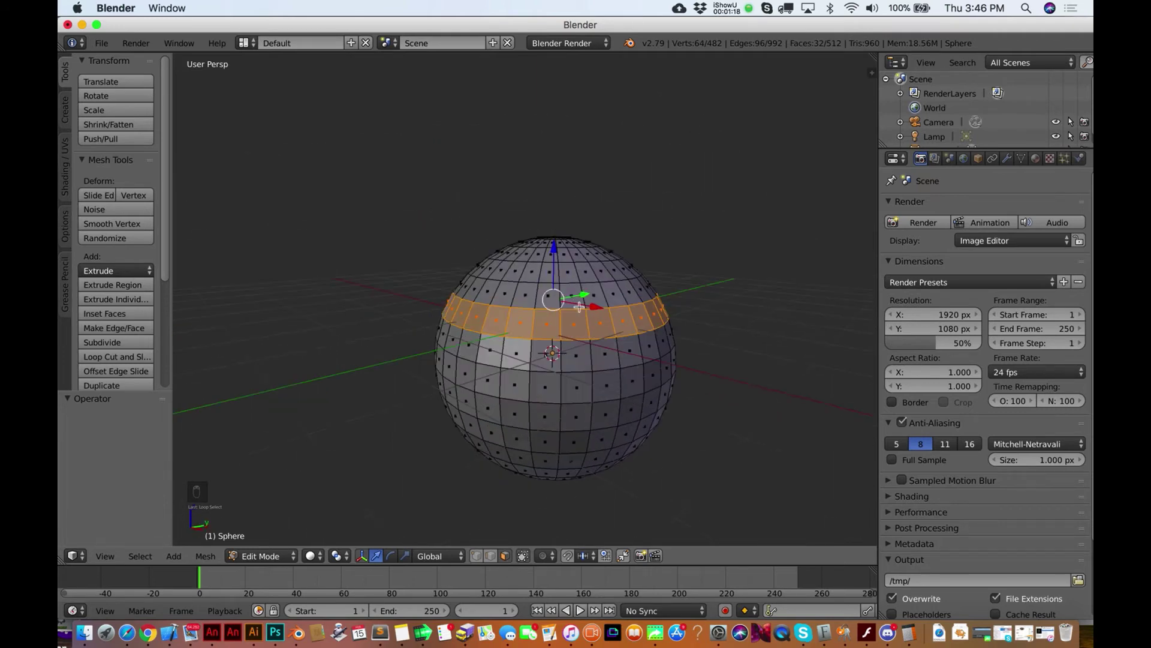
right_click(550, 297)
alt+right_click(542, 374)
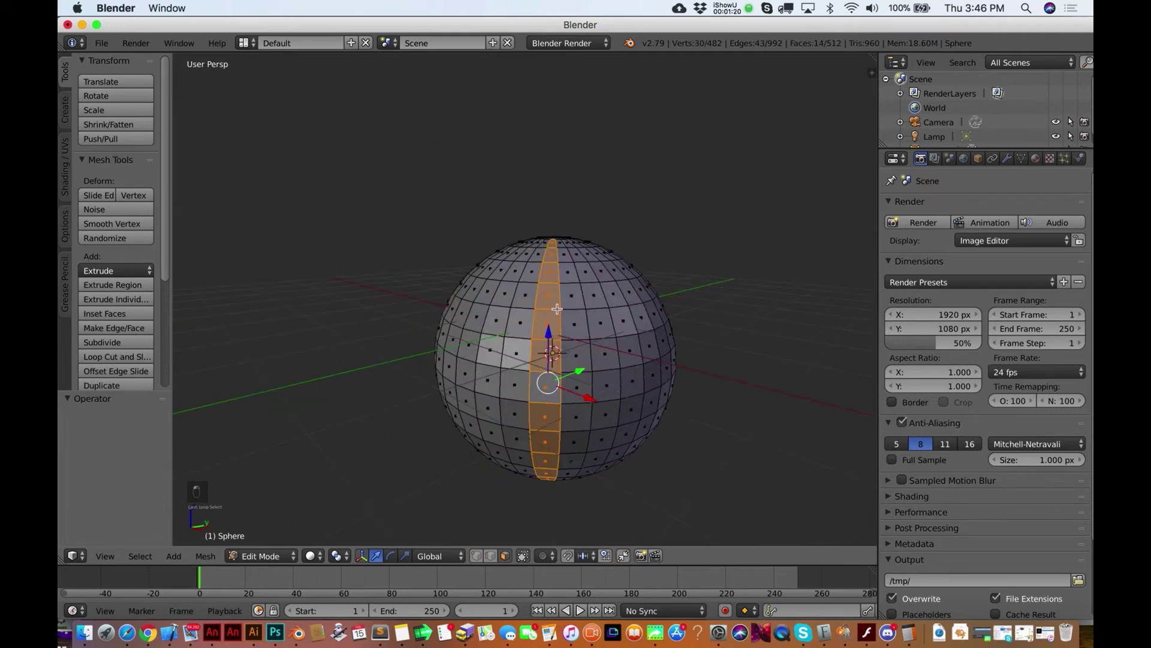
scroll(547, 378, down, 5)
scroll(557, 309, left, 5)
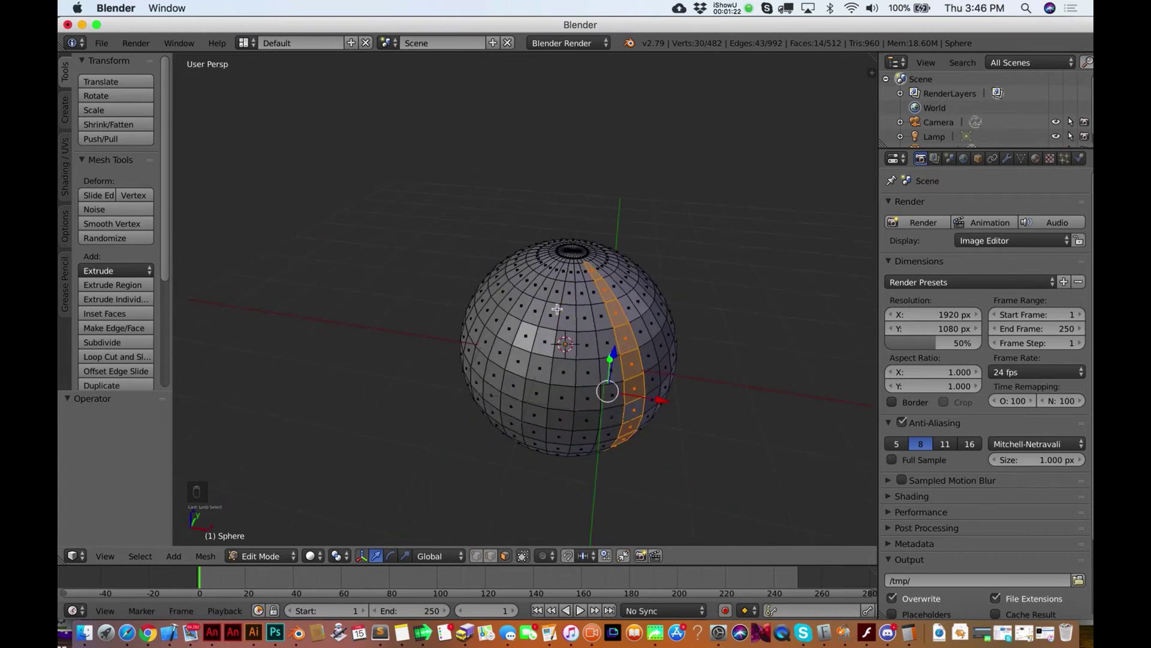
scroll(557, 309, down, 1)
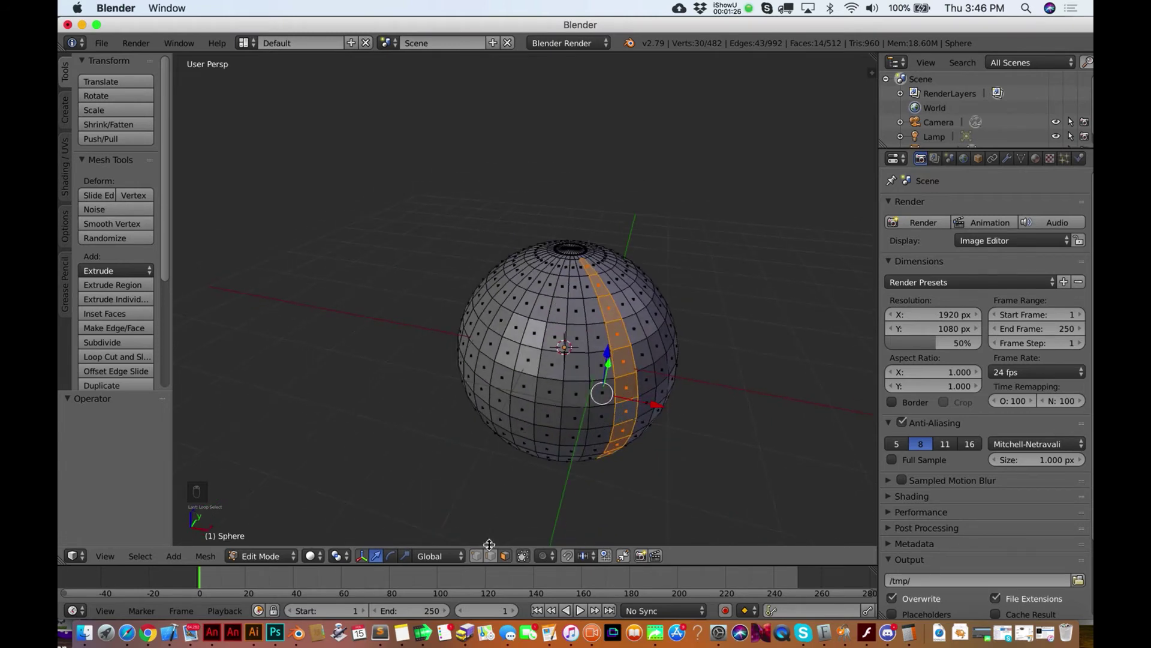
Step: Deselect the faces and, in edge mode, select the edge loop around the sphere's middle
key(a)
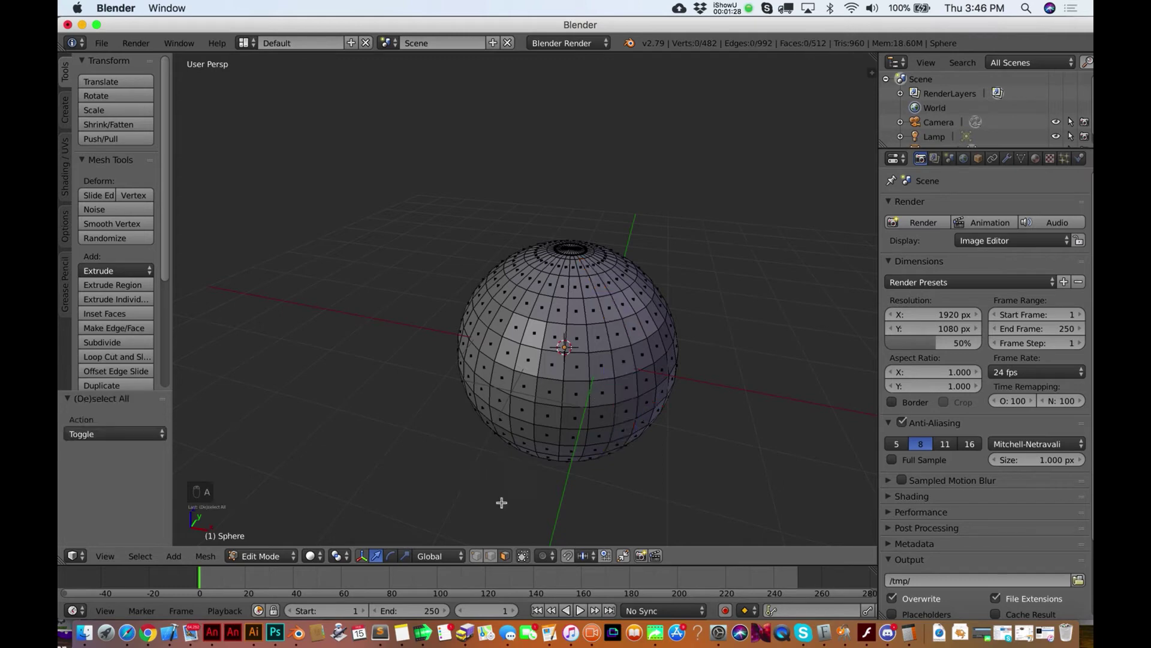
click(491, 556)
right_click(579, 384)
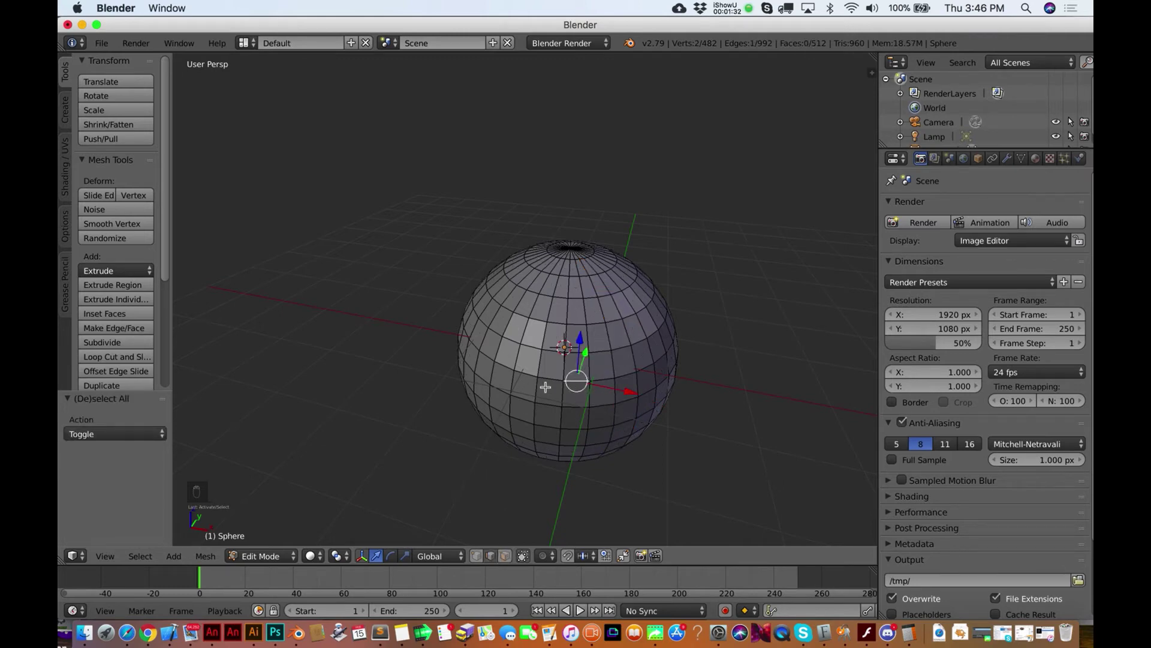
alt+right_click(503, 367)
Step: Try moving the middle edge loop along Z, undo it, and deselect everything
scroll(661, 389, right, 5)
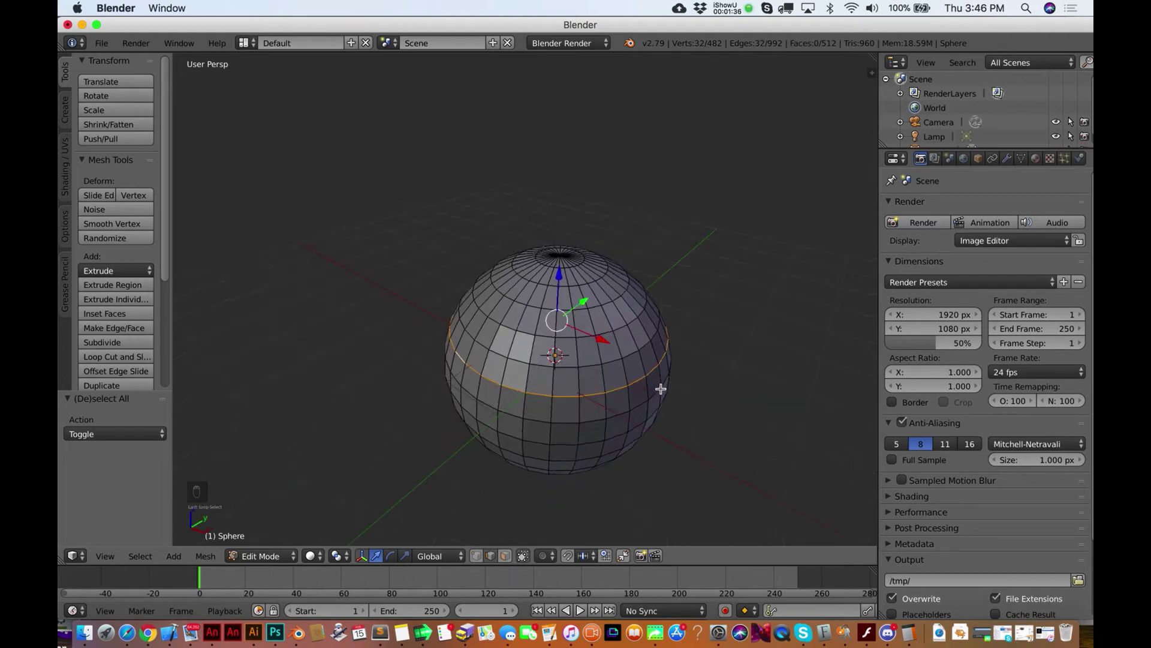
scroll(661, 390, right, 2)
drag(560, 274, 564, 139)
key(super+z)
key(super+z)
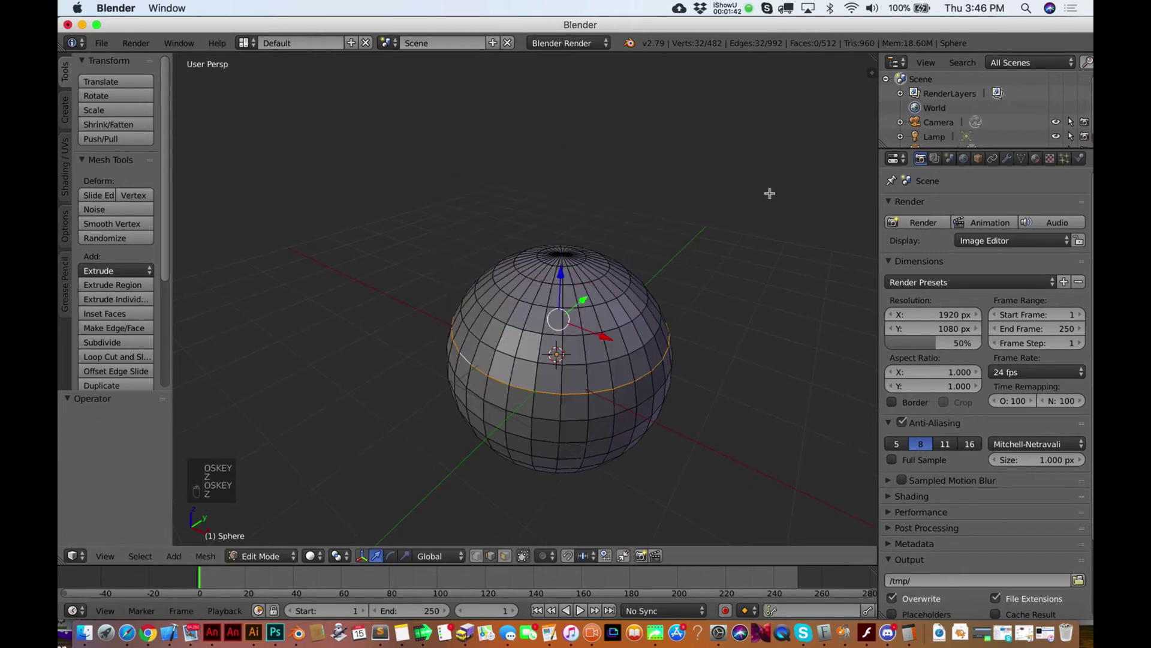
scroll(770, 193, left, 3)
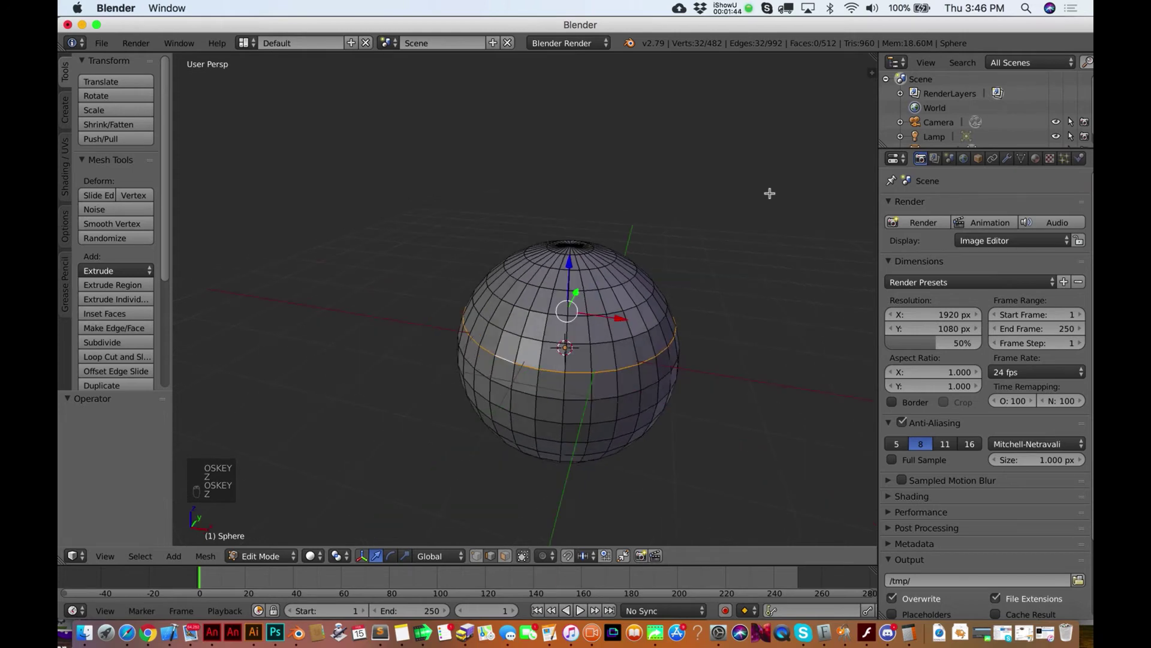
key(a)
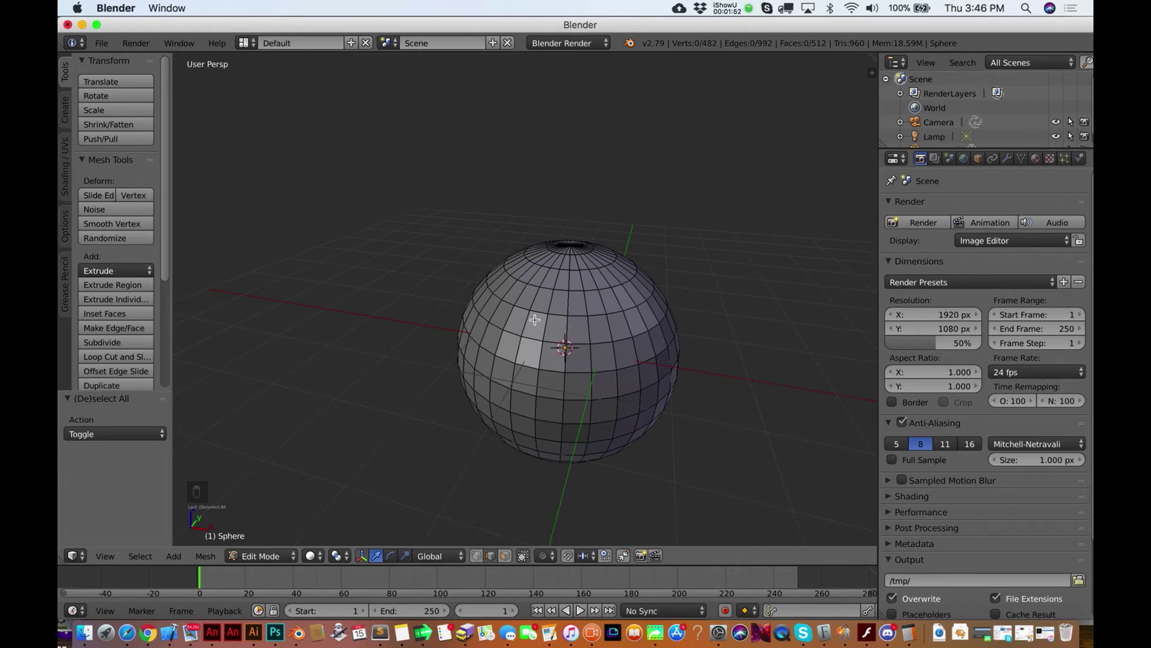
Step: In front view, box-select the middle edge band including hidden back edges, then deselect
key(KP_1)
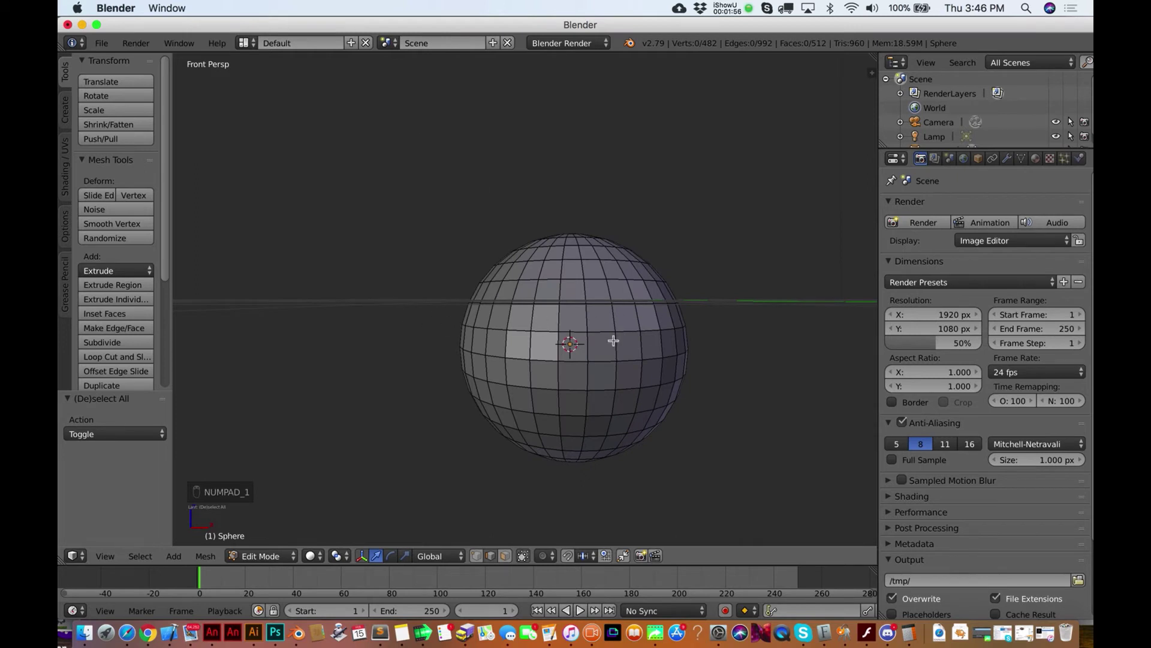
click(523, 556)
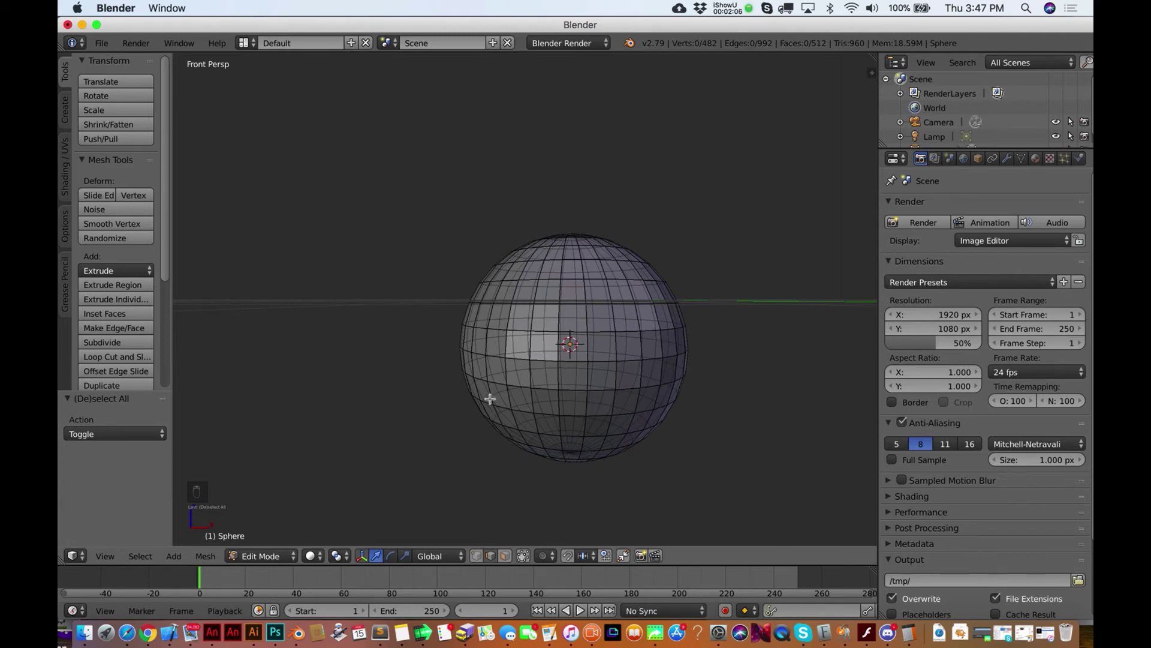
key(b)
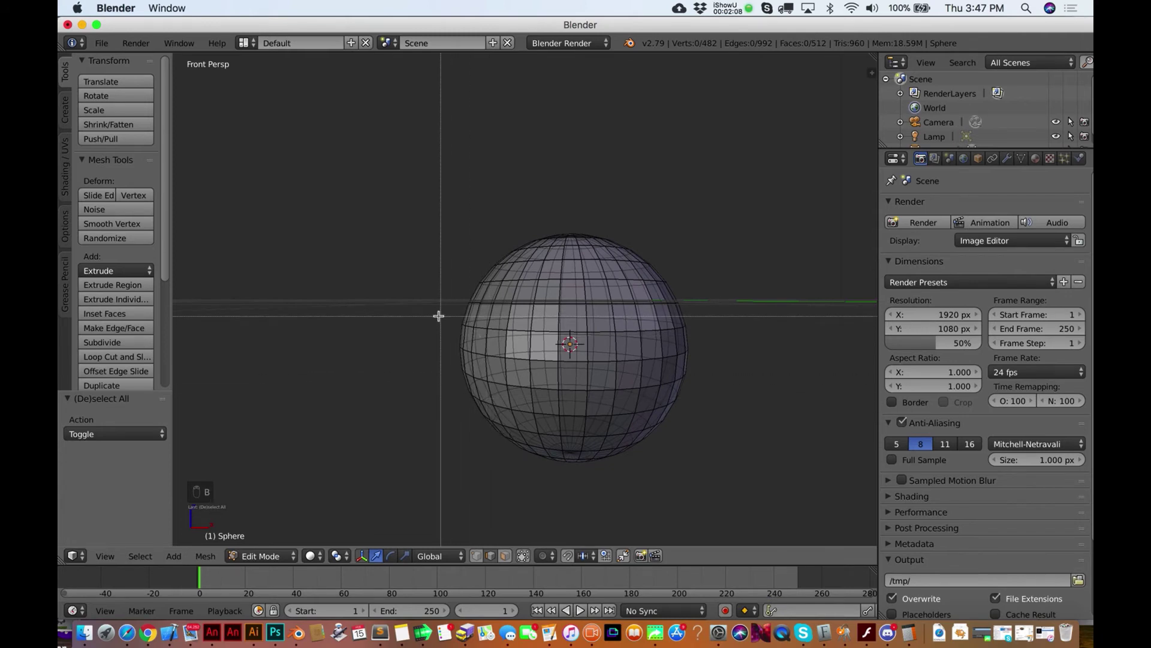
drag(431, 313, 712, 345)
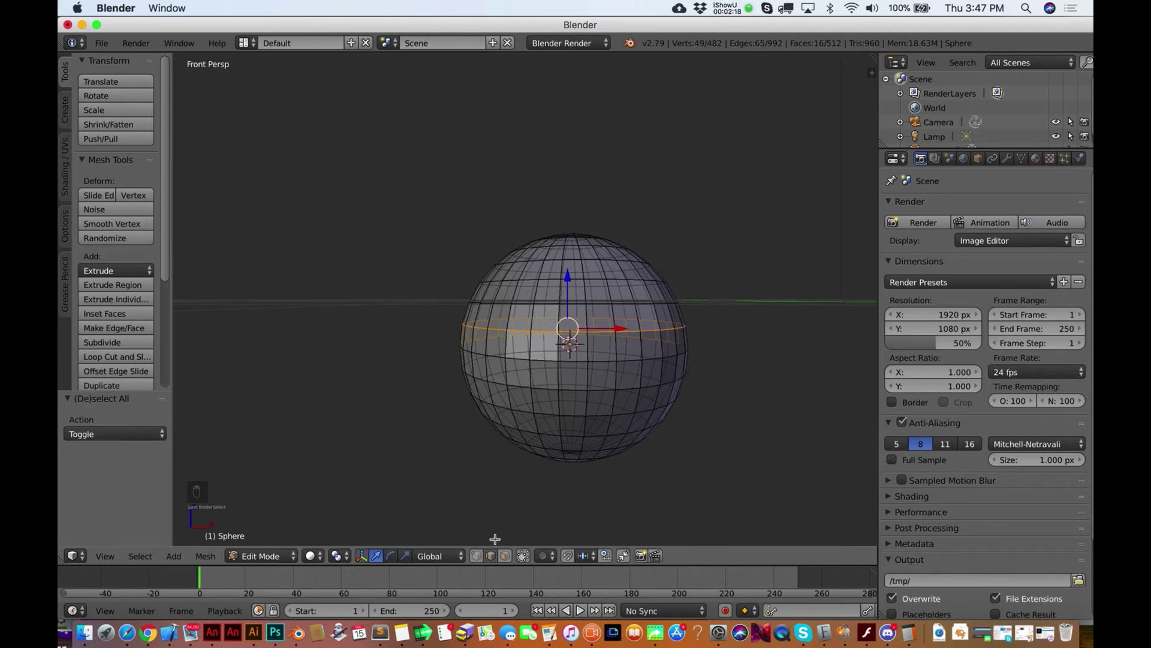
key(a)
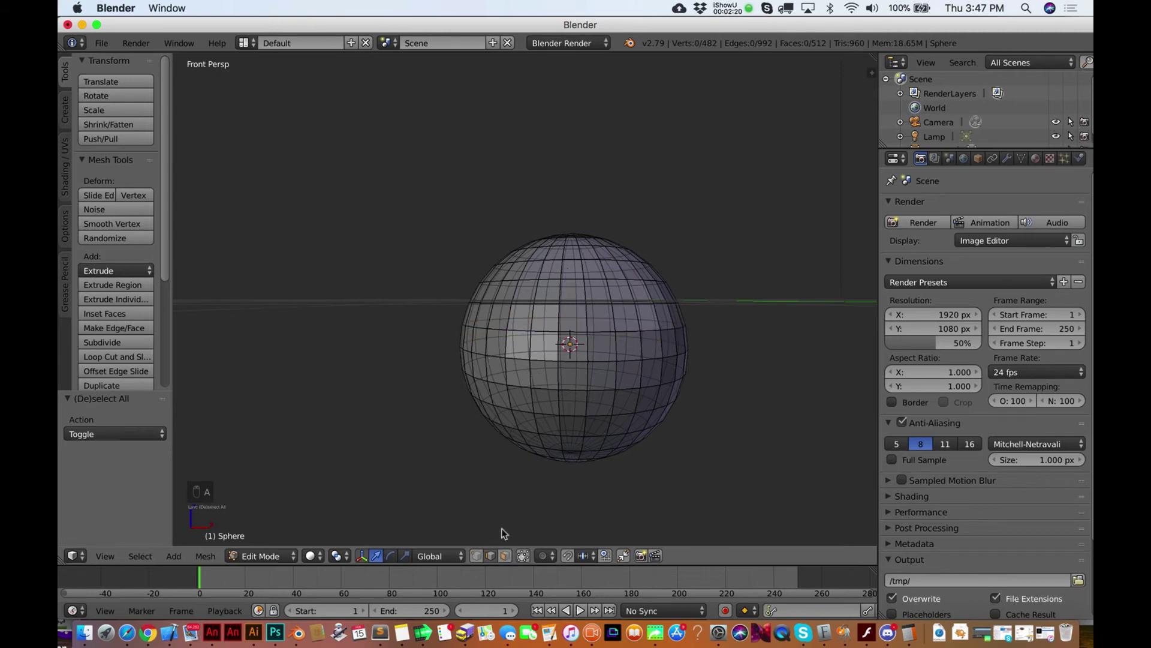
Step: Re-enable limit selection to visible and box-select only the front middle edge ring
click(526, 557)
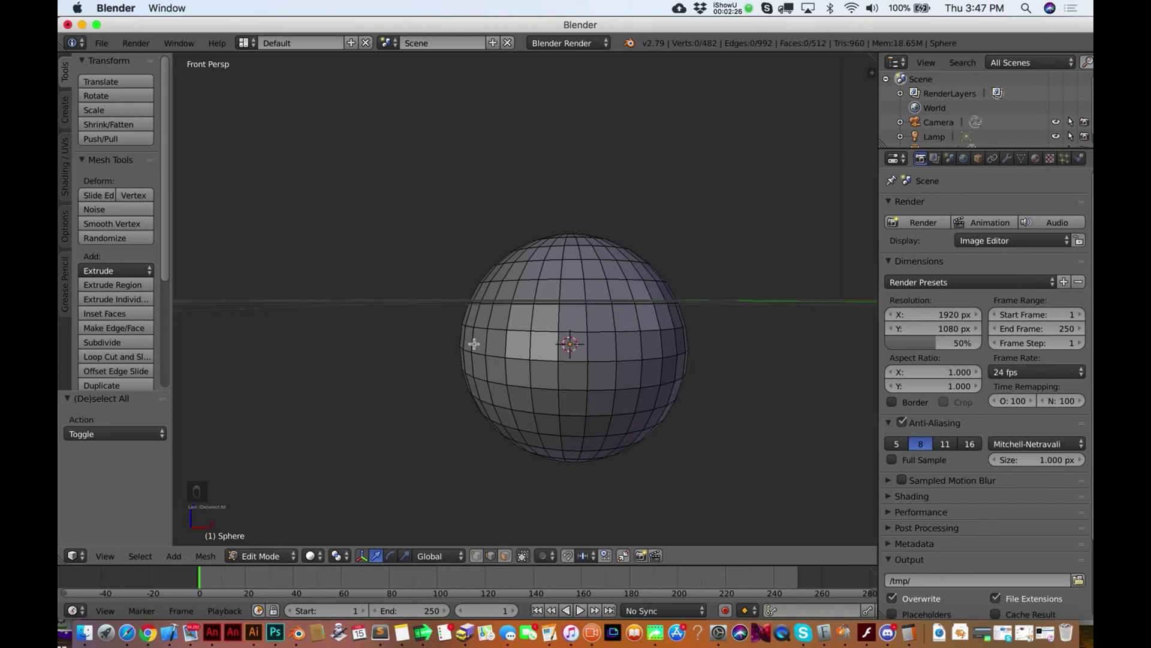
key(b)
drag(438, 314, 702, 338)
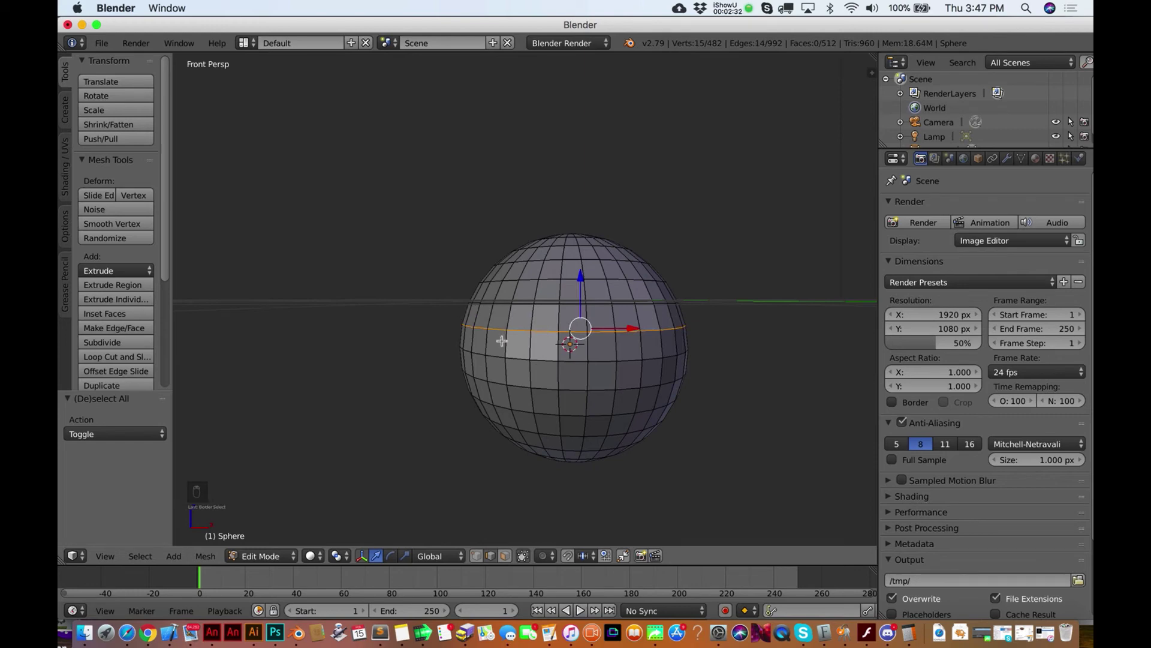
scroll(502, 340, left, 5)
middle_drag(502, 340, 503, 341)
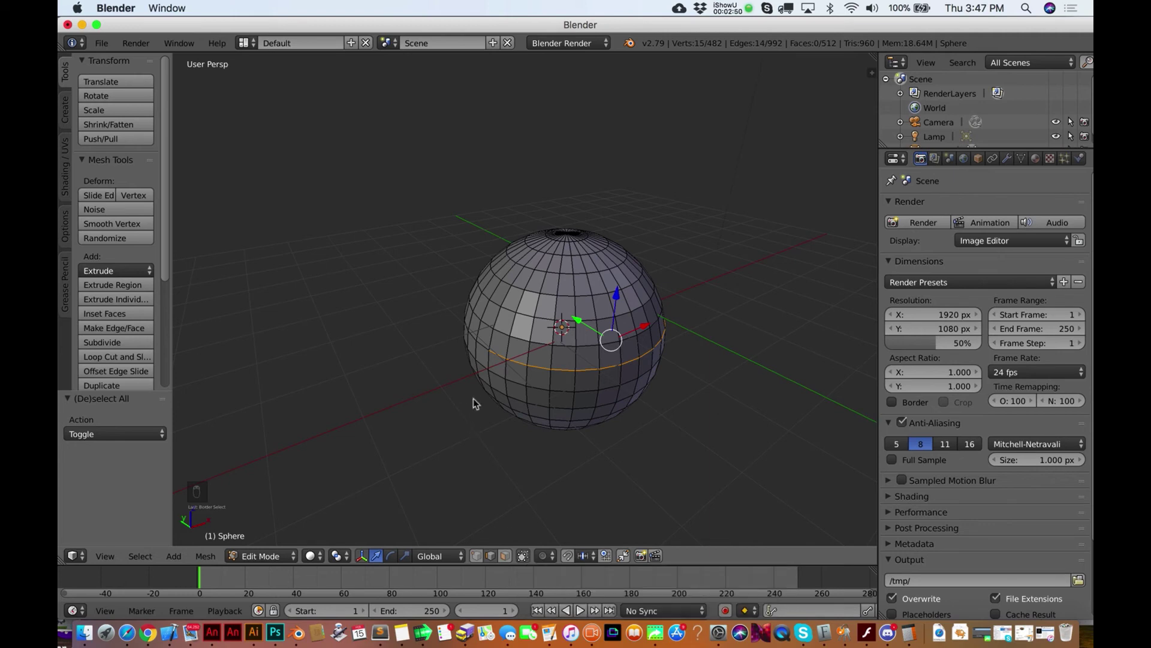
Step: In vertex mode, circle-select vertices on the sphere's upper left, then deselect all
click(476, 556)
key(a)
right_click(462, 348)
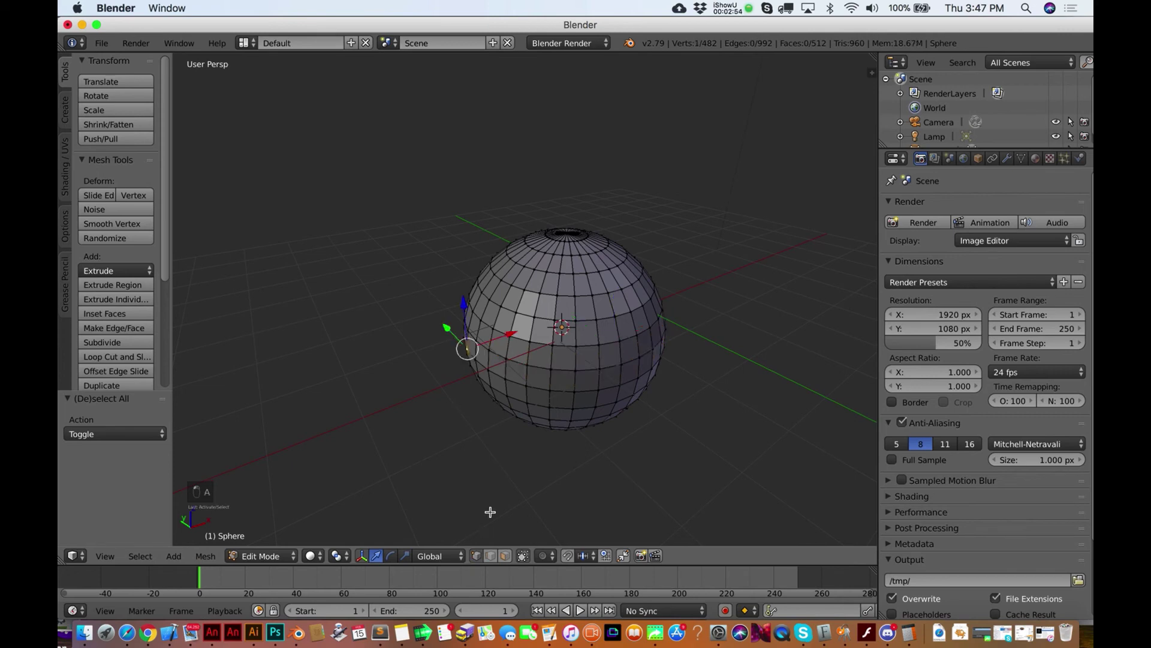
key(c)
mouse_move(450, 250)
mouse_down()
mouse_move(468, 251)
mouse_move(469, 292)
mouse_move(530, 285)
mouse_up()
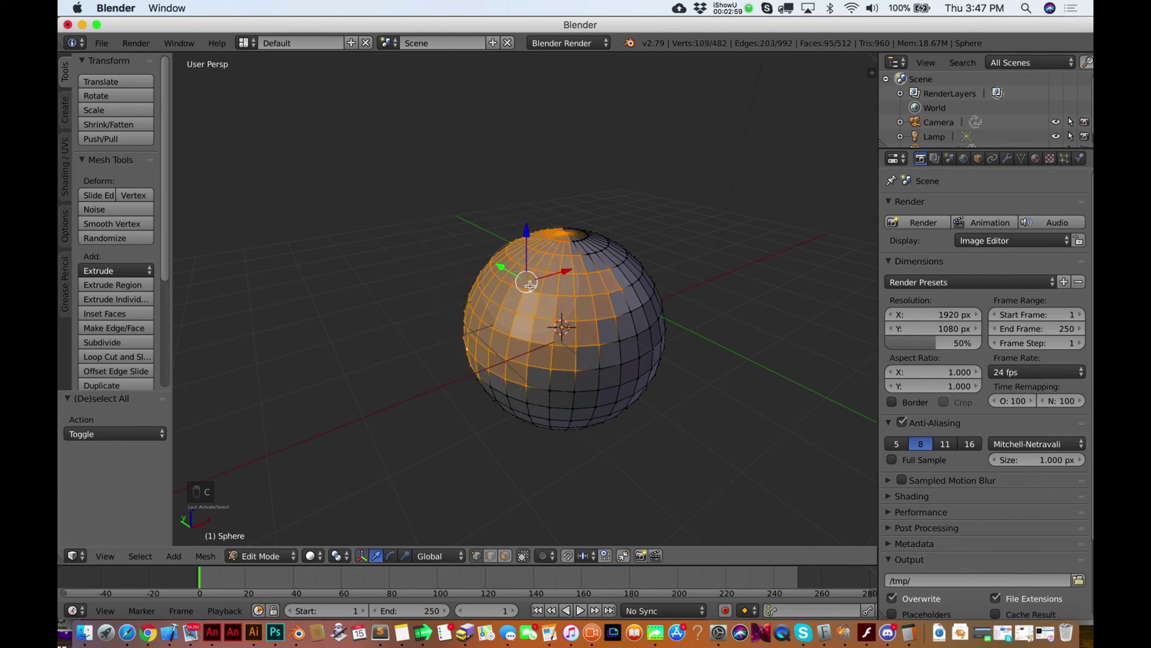
right_click(373, 205)
key(a)
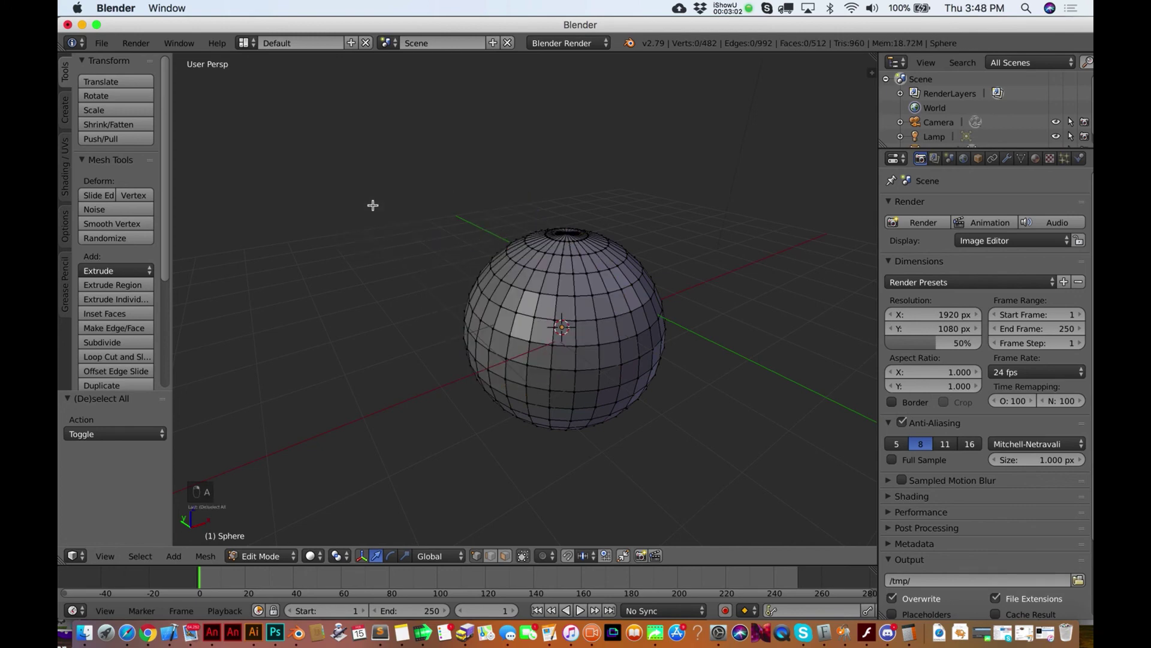
Step: Resize the selection circle and sweep-select a row of vertices across the sphere
key(c)
scroll(373, 205, up, 2)
scroll(373, 205, down, 4)
scroll(373, 205, down, 4)
mouse_move(478, 288)
mouse_down()
mouse_move(538, 319)
mouse_move(624, 313)
mouse_move(657, 292)
mouse_up()
right_click(538, 319)
key(c)
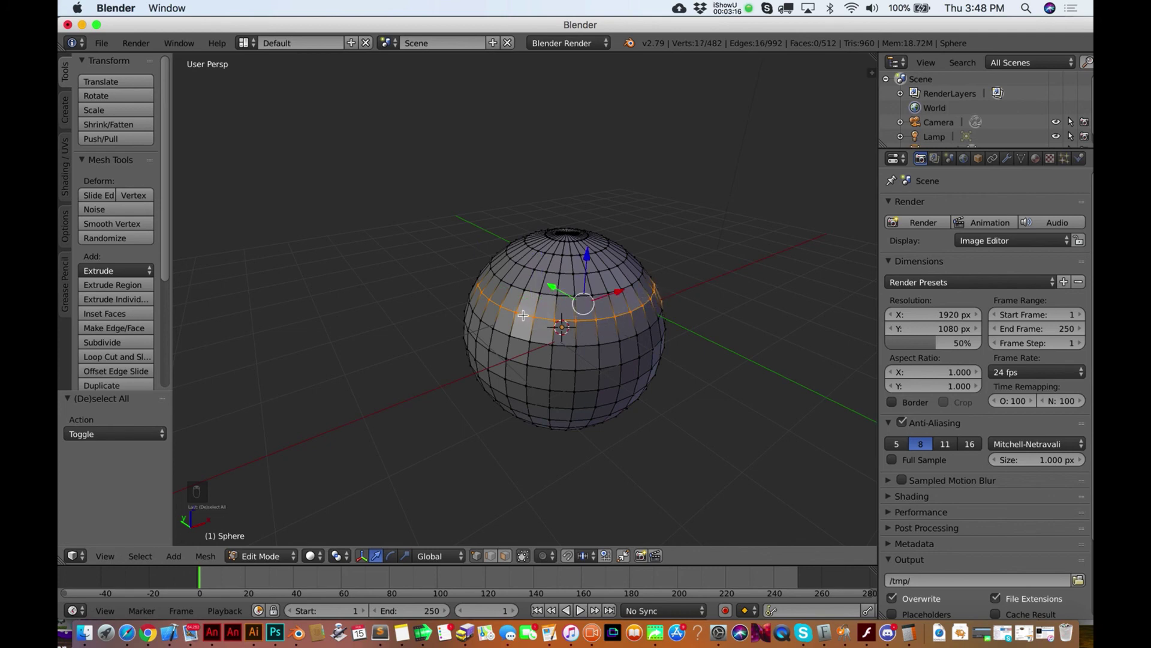
Step: Circle-select faces across the sphere's upper left, middle and right
key(c)
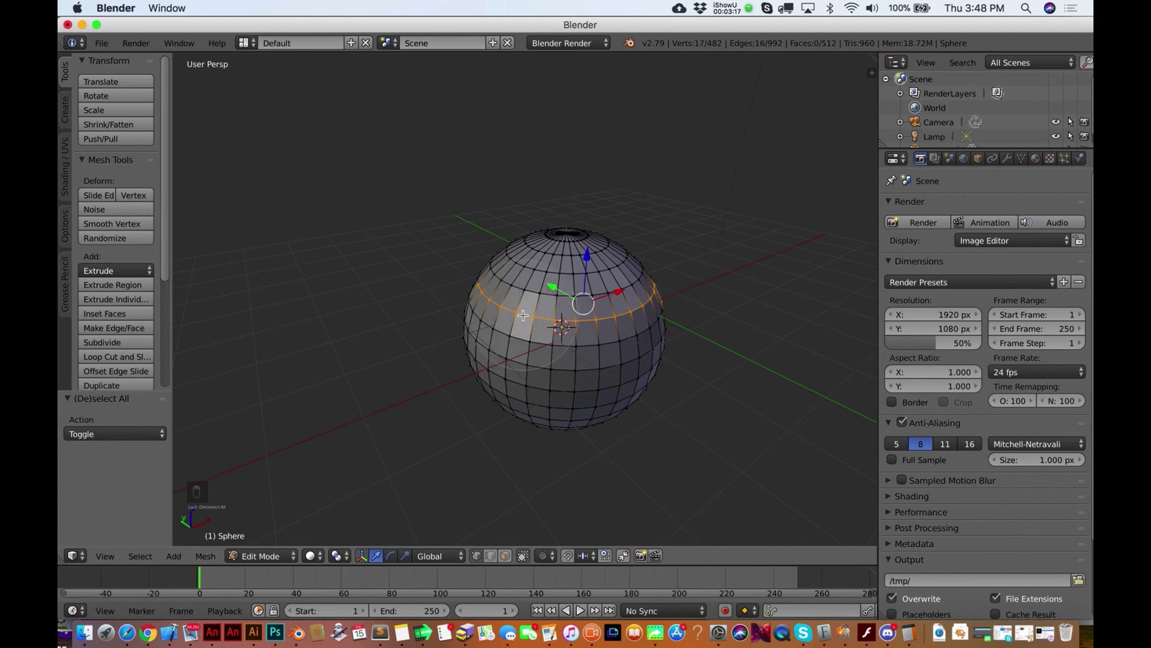
click(499, 286)
drag(552, 338, 635, 337)
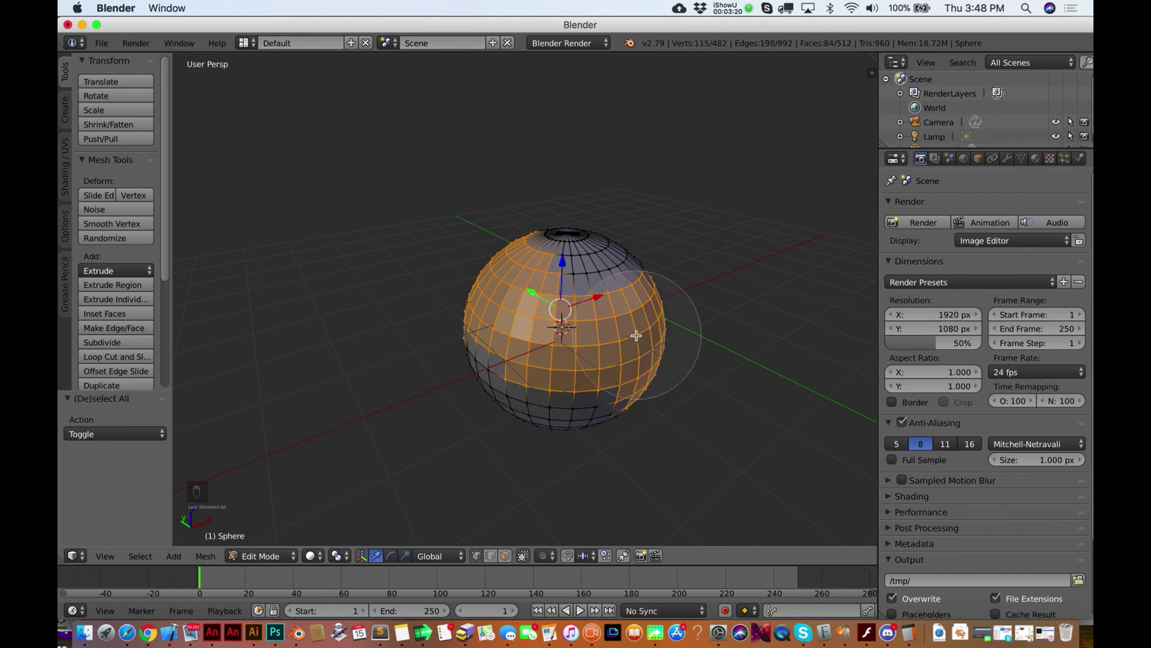